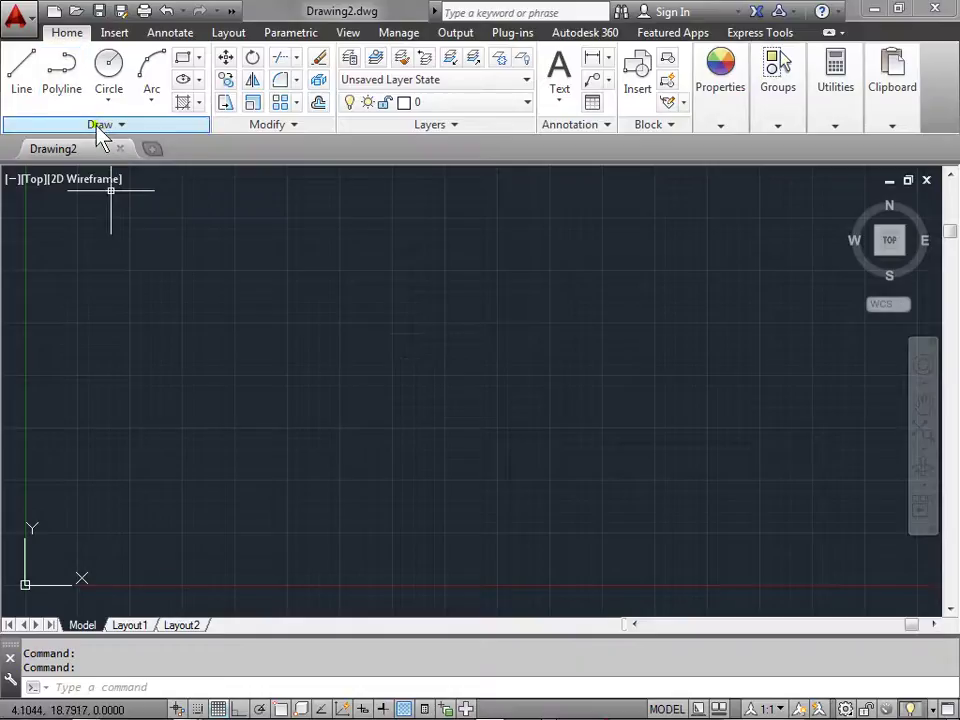
Open Part.dwg from the AutoCAD 2014 > Project folder
{"action": "left_click", "coordinate": [27, 20]}
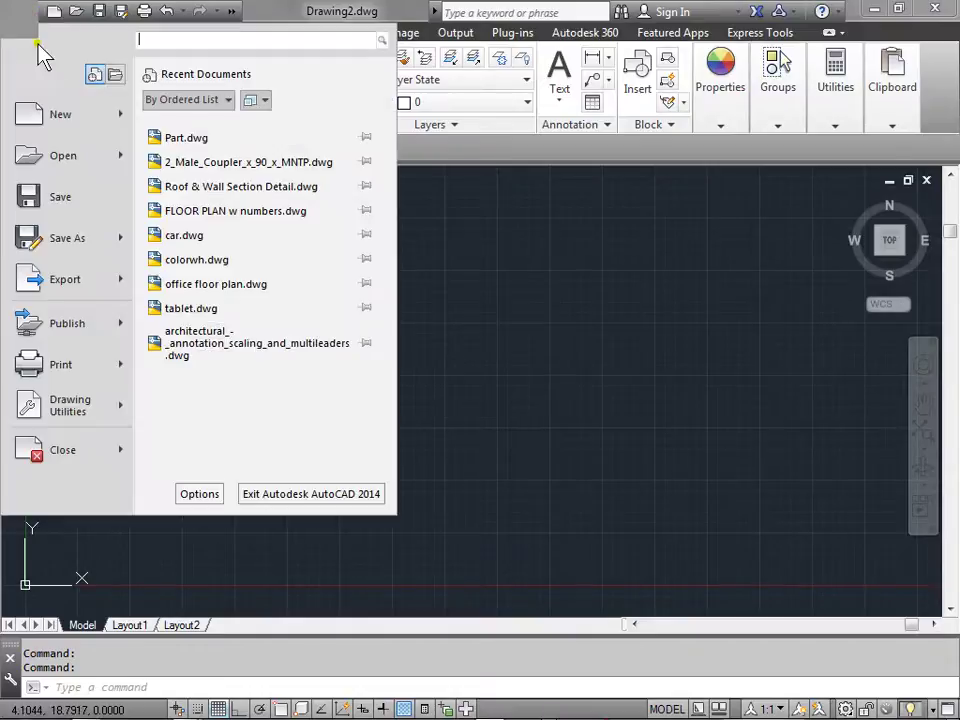
{"action": "left_click", "coordinate": [86, 150]}
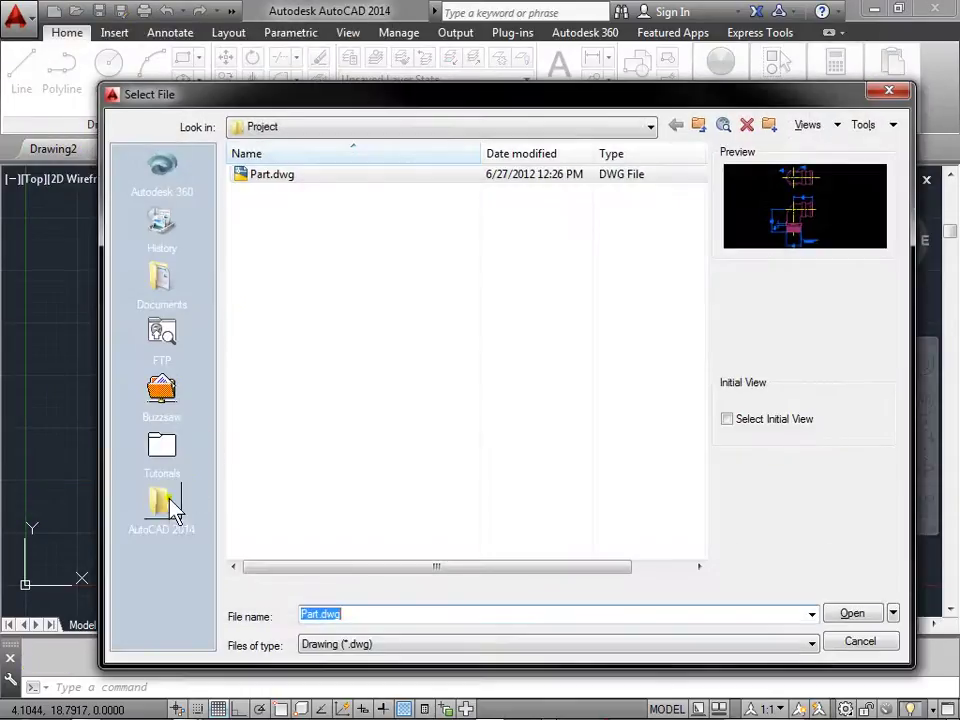
{"action": "left_click", "coordinate": [172, 508]}
{"action": "double_click", "coordinate": [268, 246]}
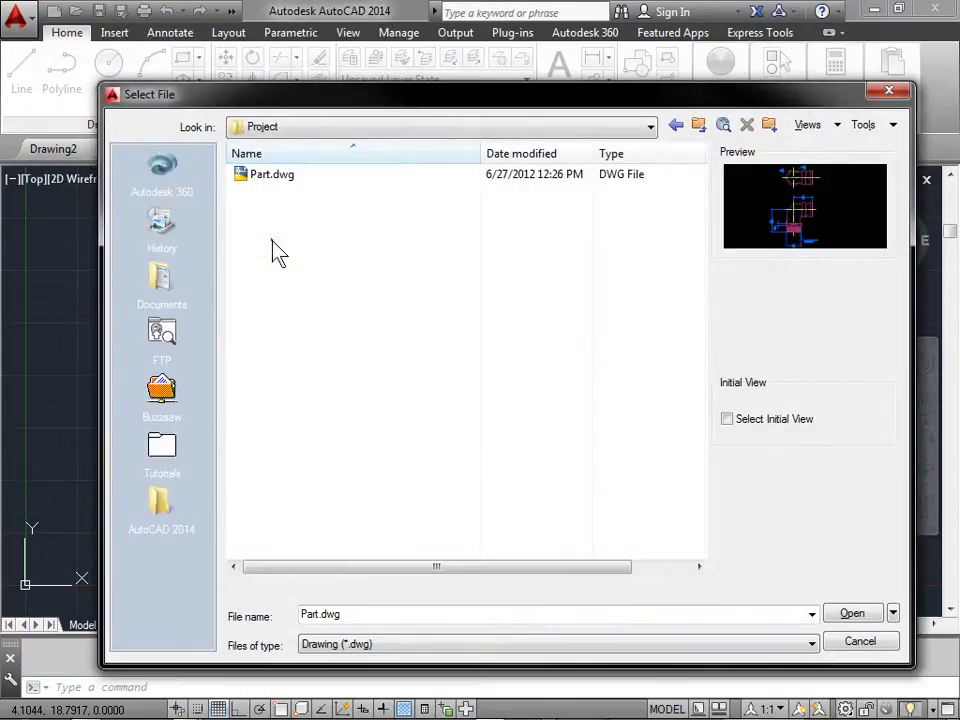
{"action": "left_click", "coordinate": [257, 182]}
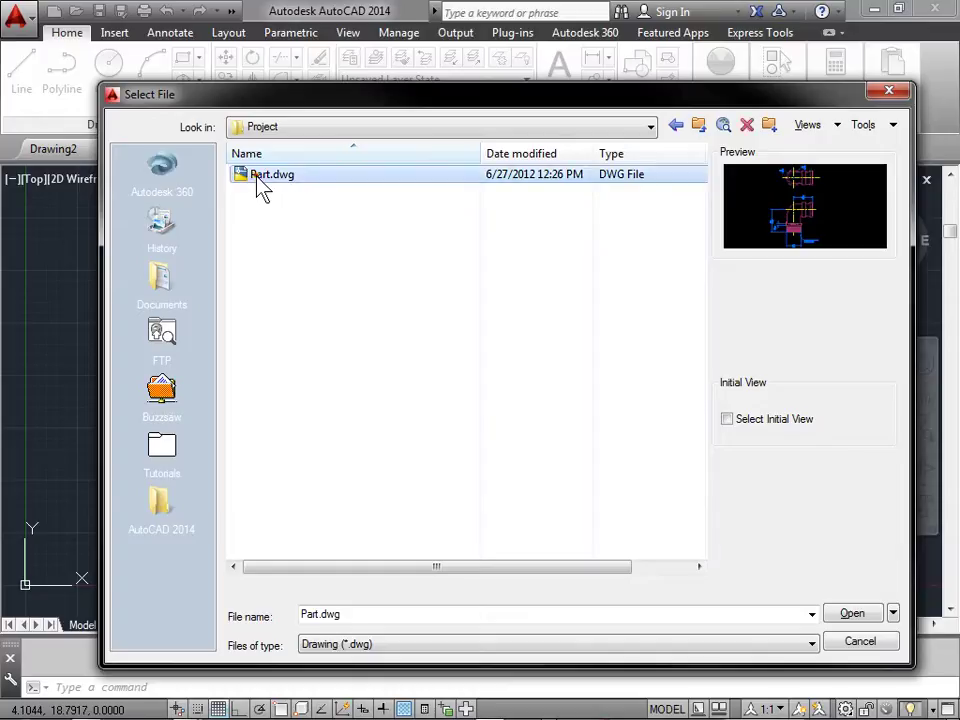
{"action": "left_click", "coordinate": [853, 614]}
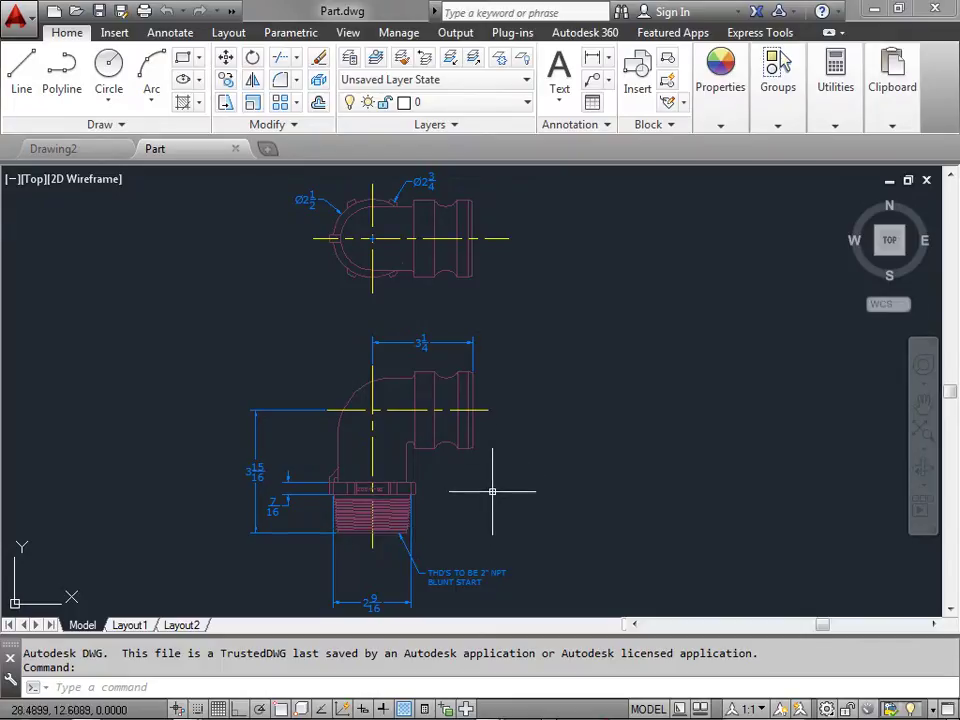
Pick the top view's vertical lines, circle and dashed arc, then the lower view's circle and lines
{"action": "left_click", "coordinate": [435, 248]}
{"action": "mouse_move", "coordinate": [435, 248]}
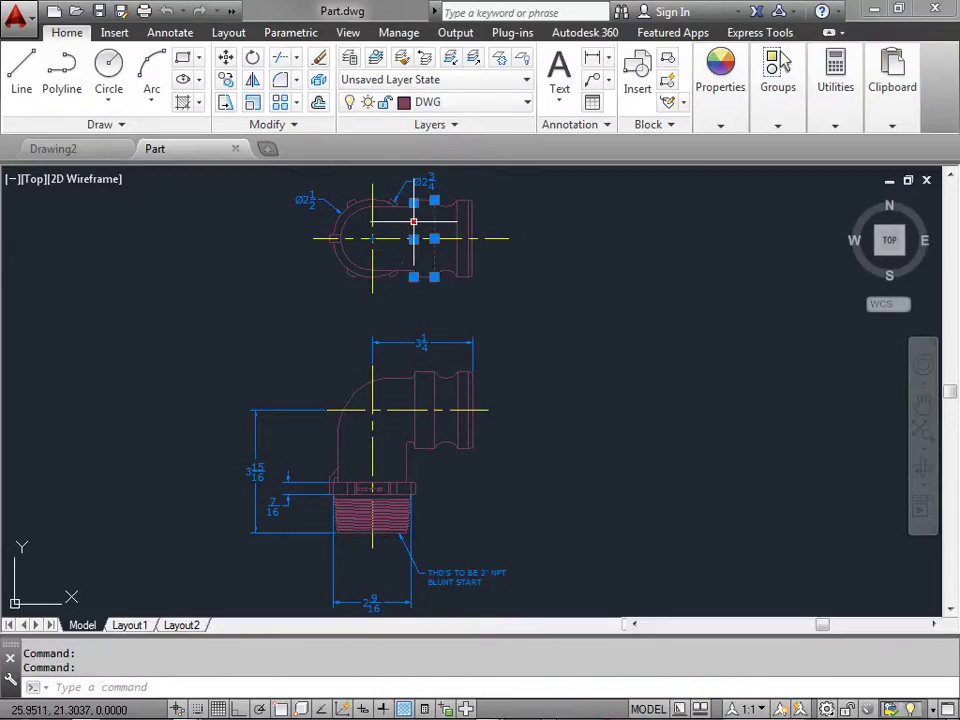
{"action": "left_click", "coordinate": [350, 216]}
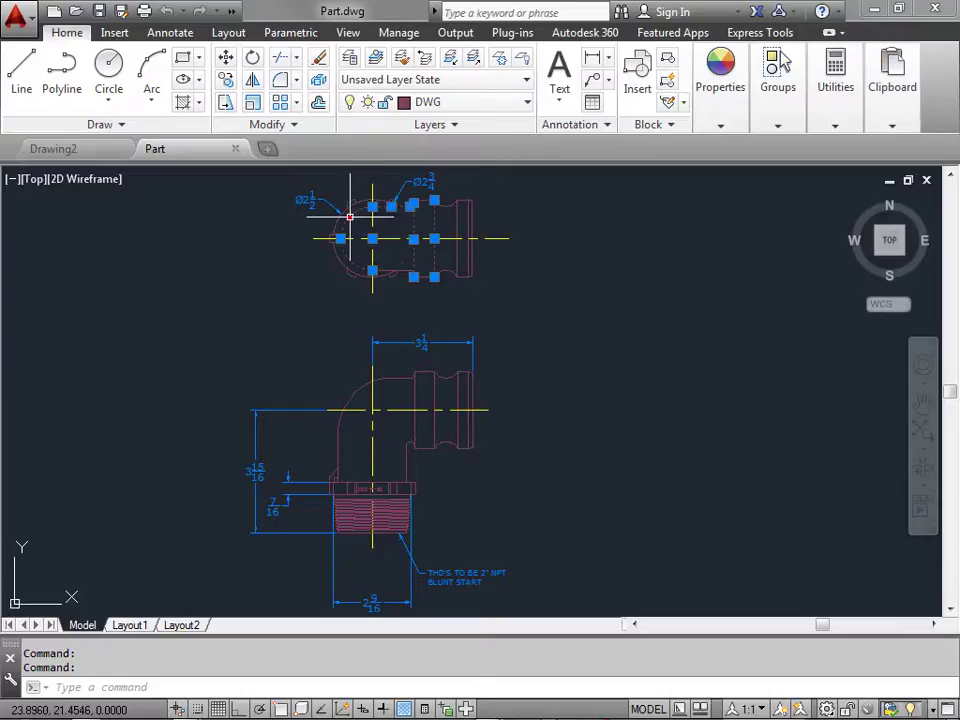
{"action": "left_click", "coordinate": [362, 277]}
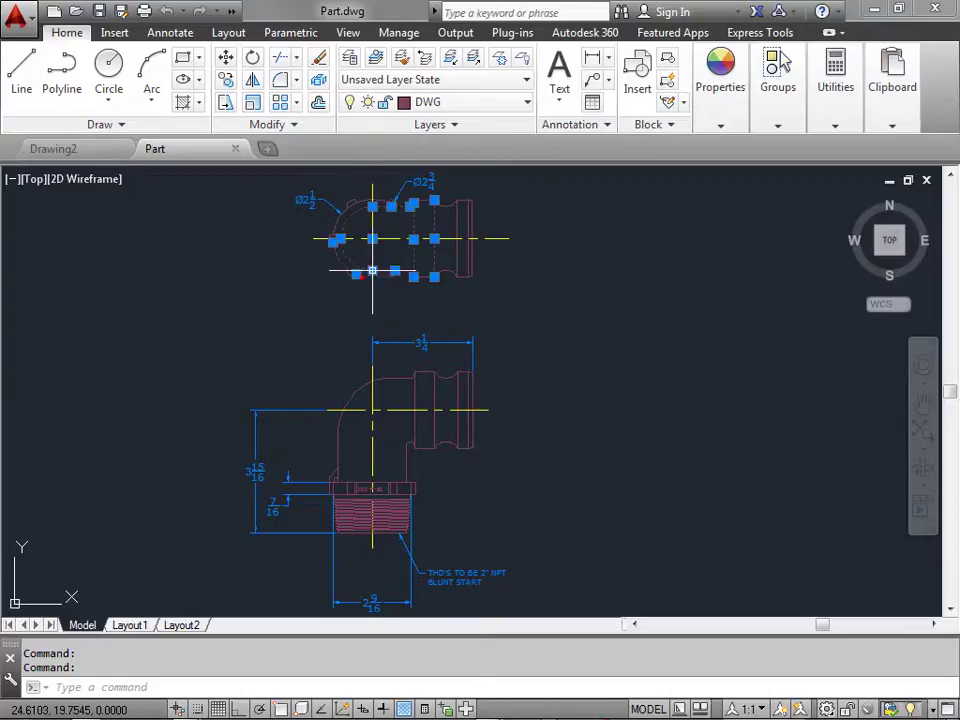
{"action": "left_click", "coordinate": [458, 224]}
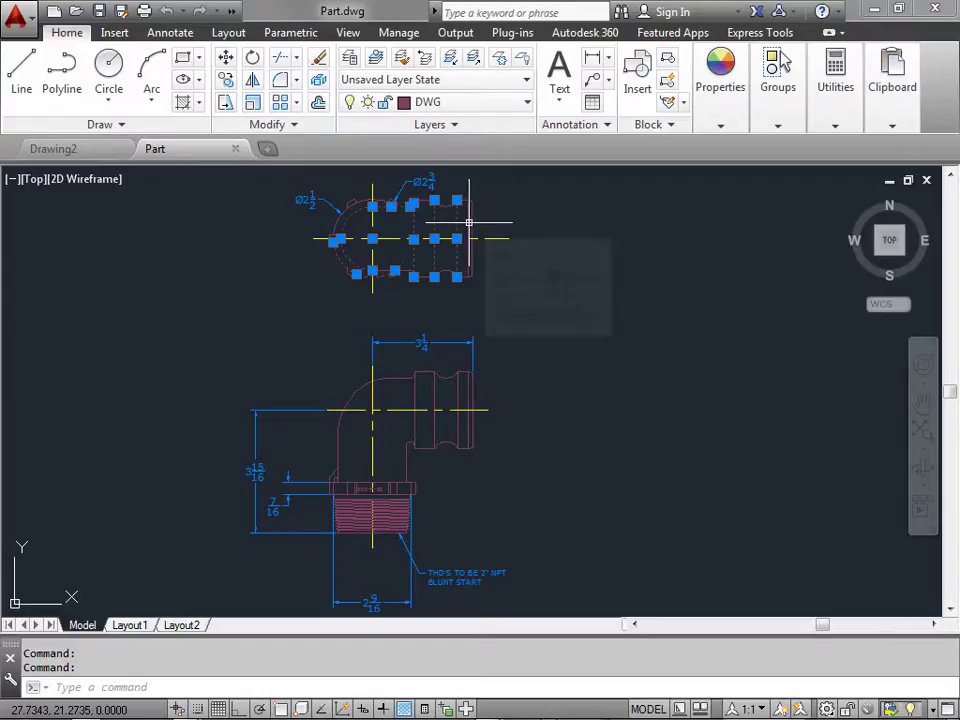
{"action": "left_click", "coordinate": [470, 220]}
{"action": "left_click", "coordinate": [441, 378]}
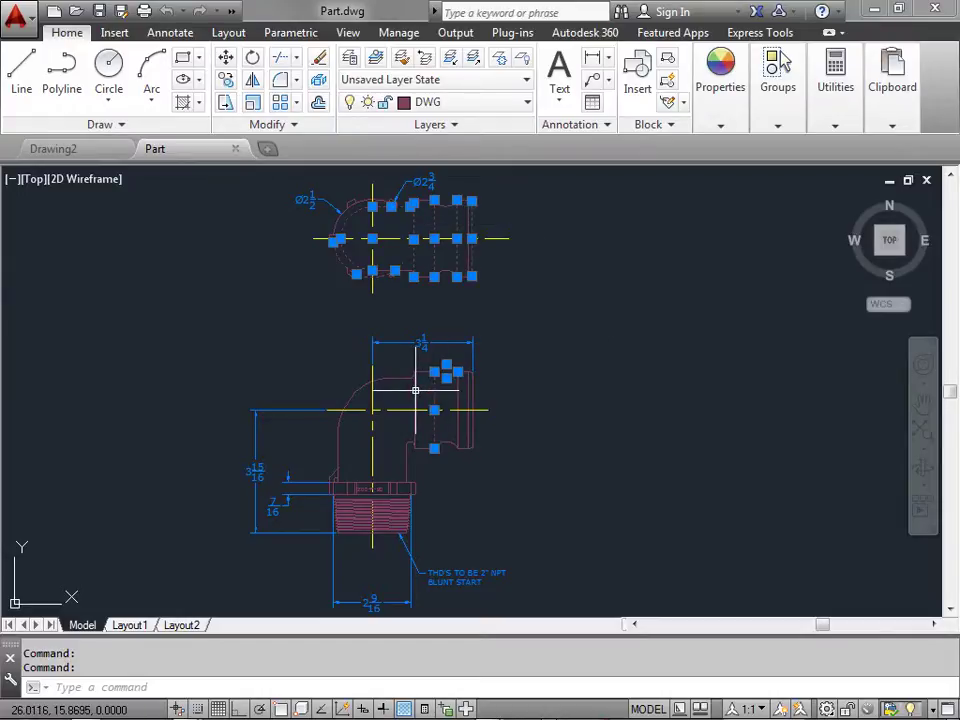
{"action": "left_click", "coordinate": [397, 378]}
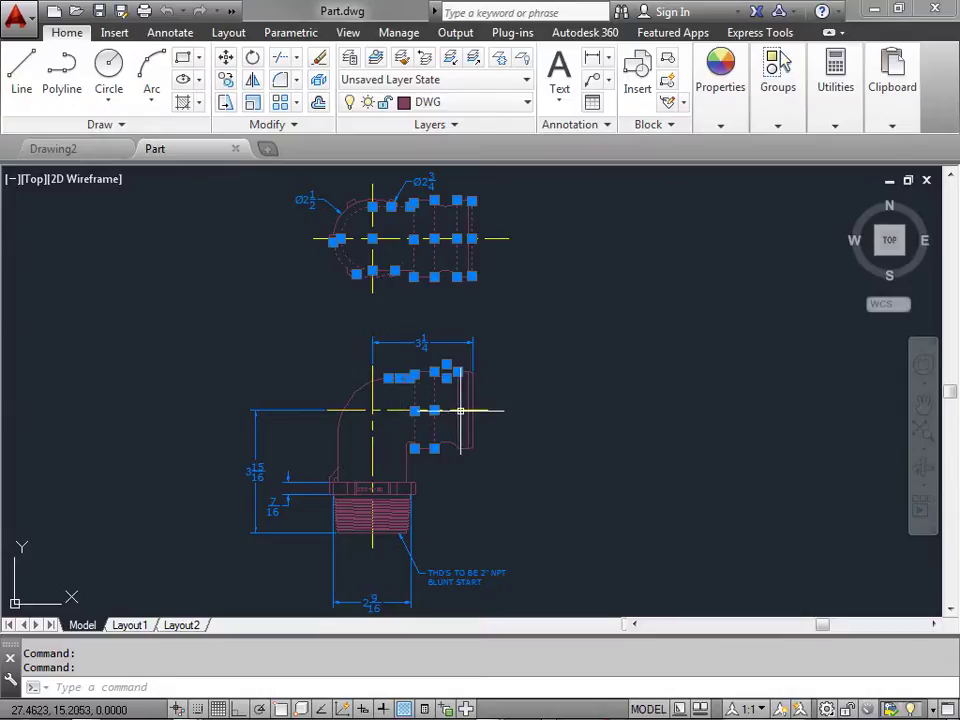
{"action": "left_click", "coordinate": [459, 406]}
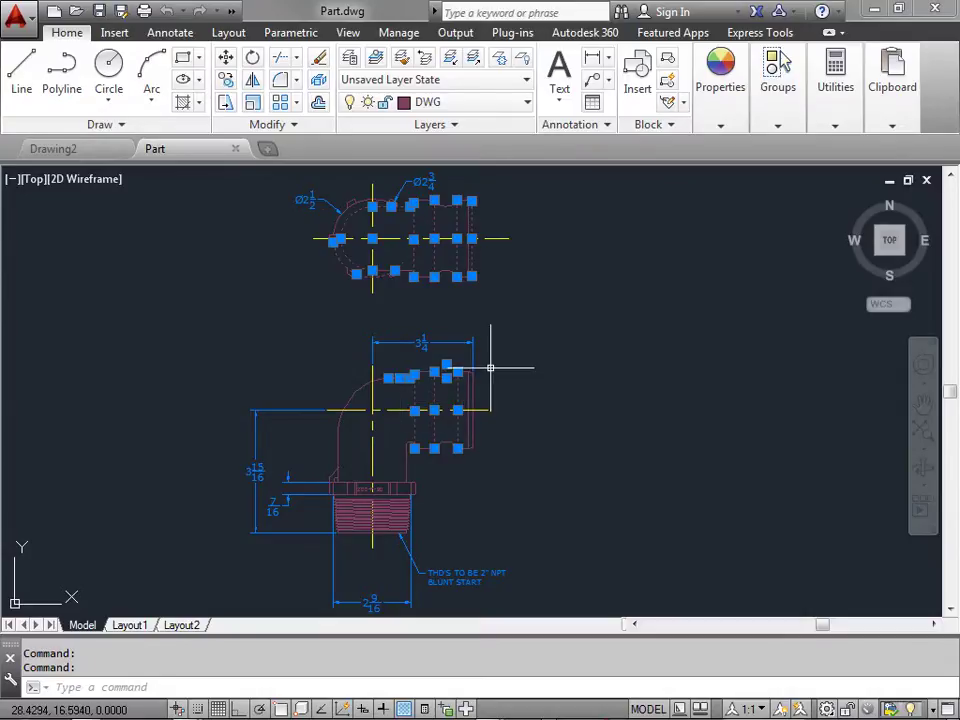
Deselect everything and cancel a selection window started on empty canvas
{"action": "key", "text": "Escape"}
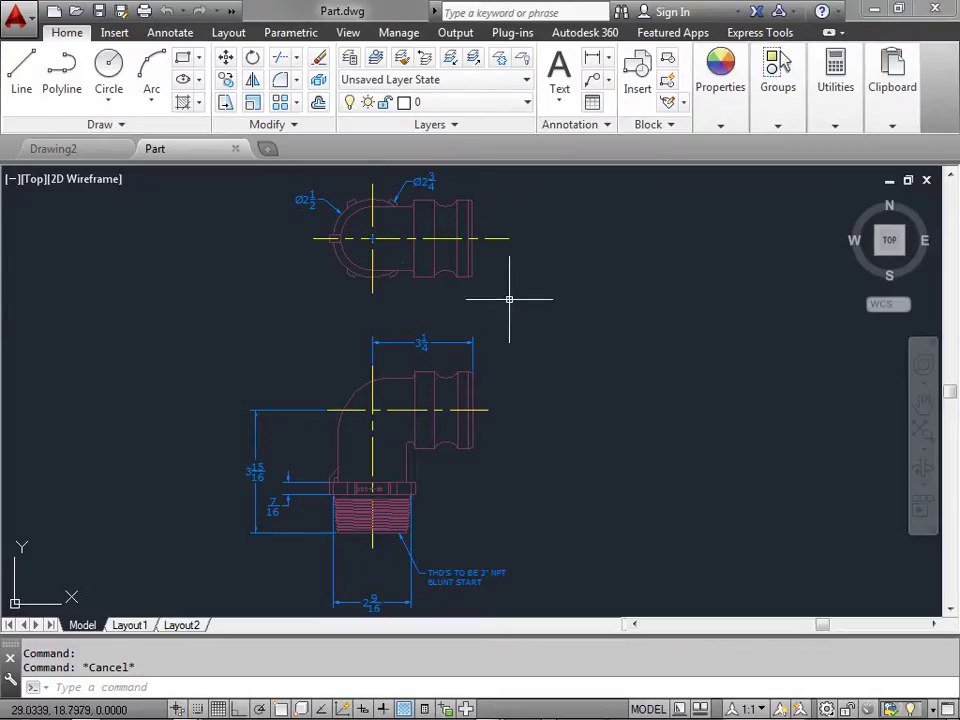
{"action": "left_click", "coordinate": [673, 337]}
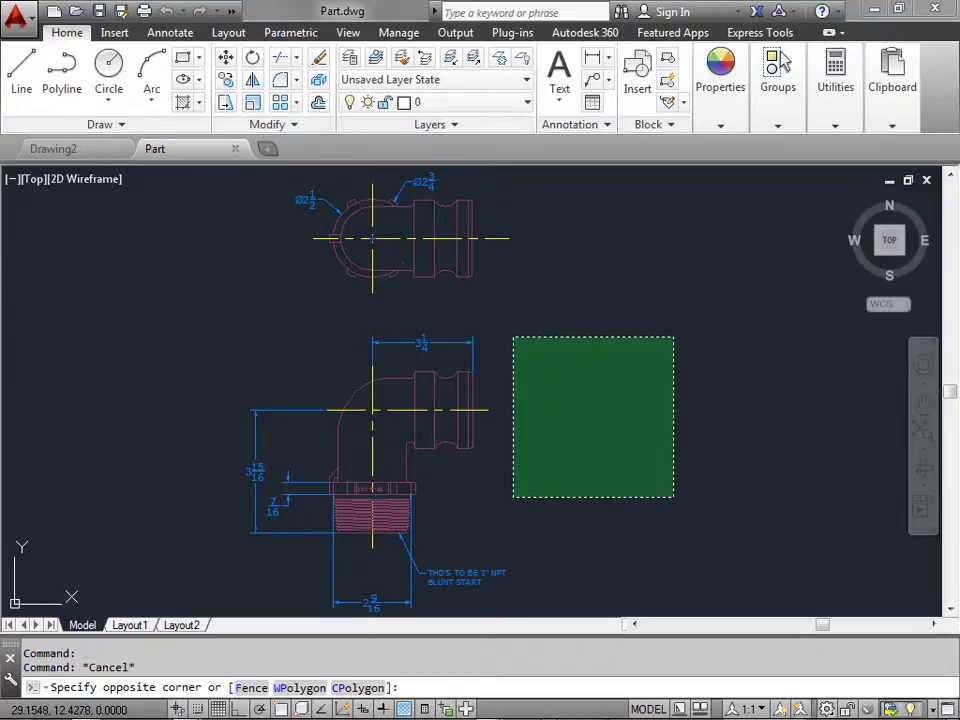
{"action": "key", "text": "Escape"}
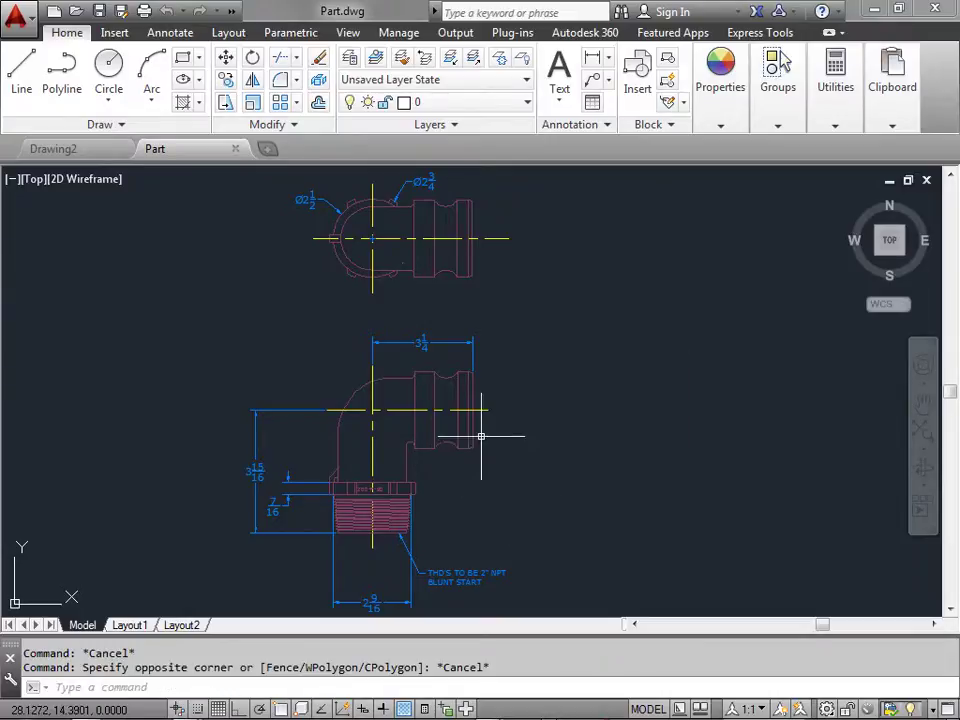
Pan and zoom in so the top view fills the drawing area
{"action": "middle_click_drag", "start_coordinate": [443, 216], "coordinate": [446, 332]}
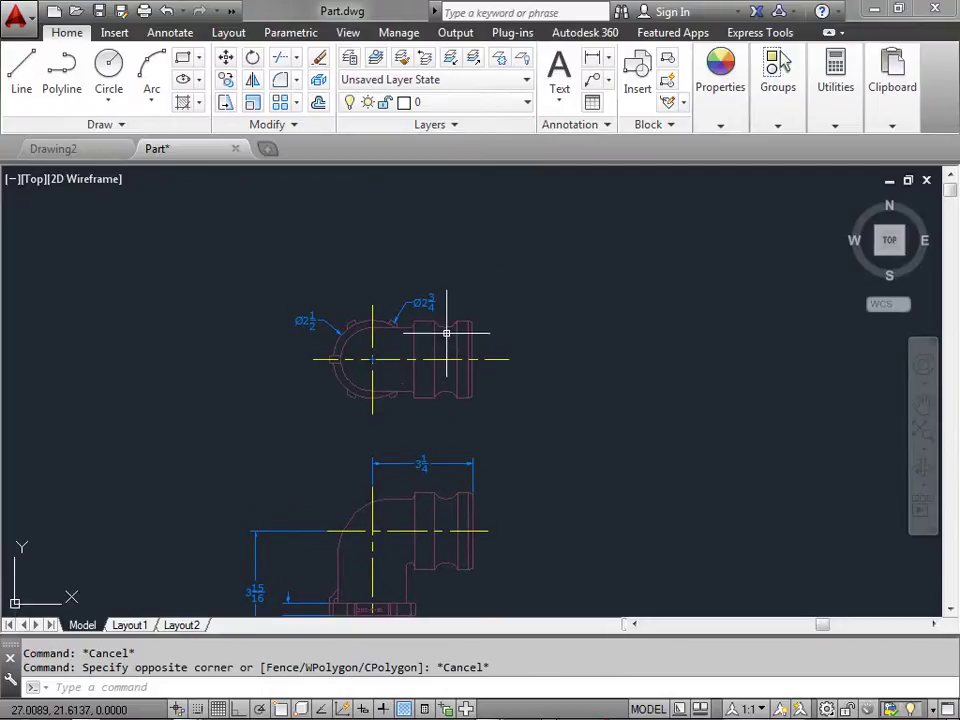
{"action": "scroll", "coordinate": [392, 381], "scroll_direction": "up", "scroll_amount": 4}
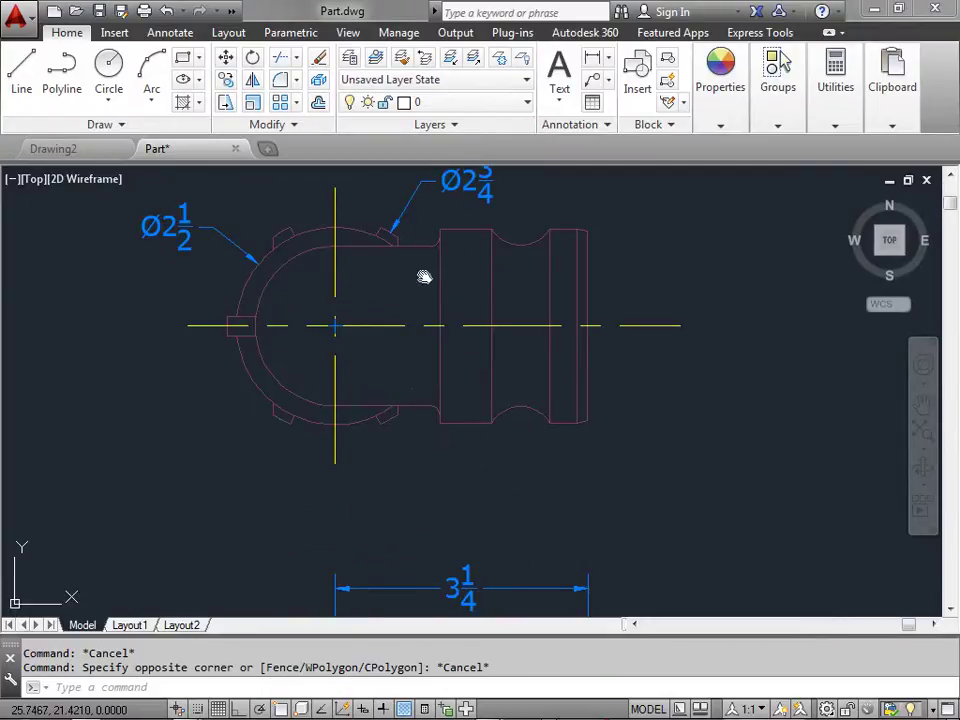
{"action": "mouse_move", "coordinate": [424, 277]}
{"action": "middle_mouse_down"}
{"action": "mouse_move", "coordinate": [424, 366]}
{"action": "mouse_move", "coordinate": [444, 358]}
{"action": "middle_mouse_up"}
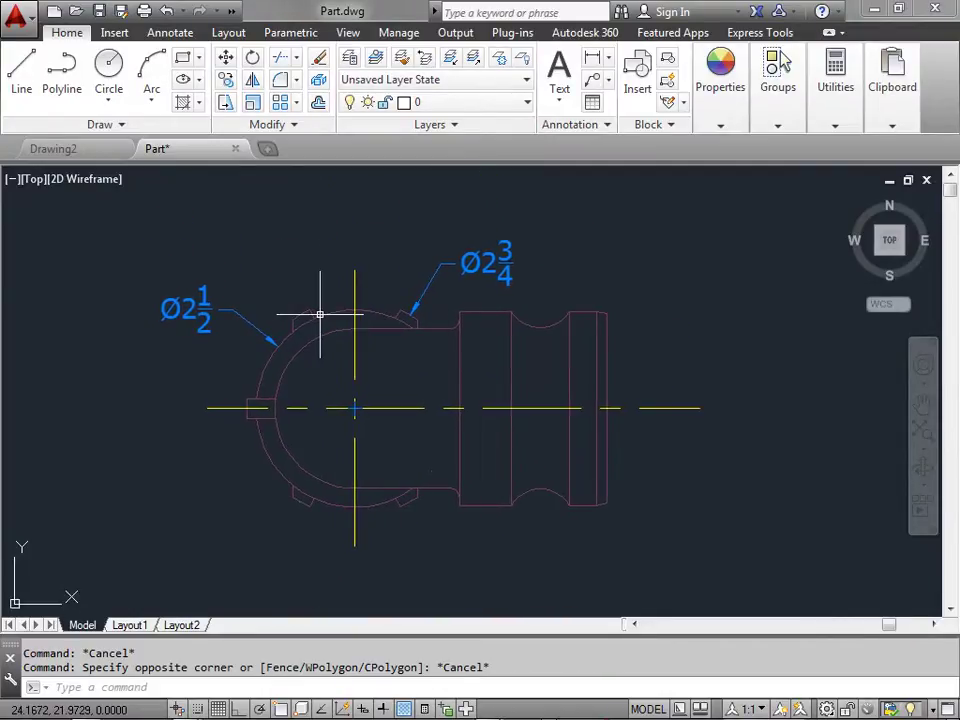
{"action": "left_click", "coordinate": [115, 222]}
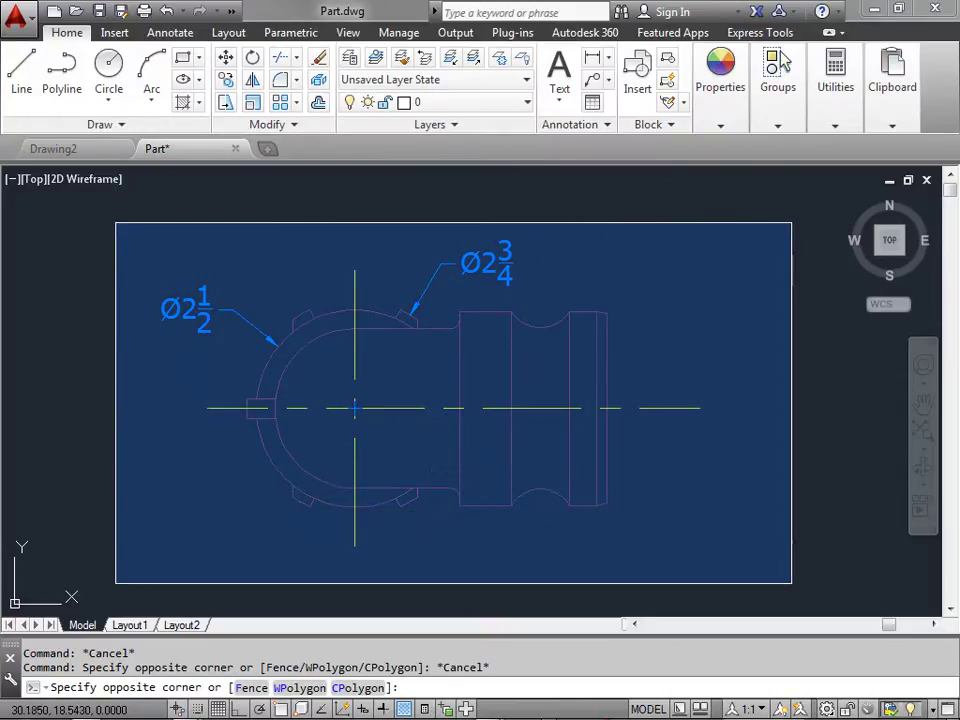
{"action": "left_click", "coordinate": [793, 584]}
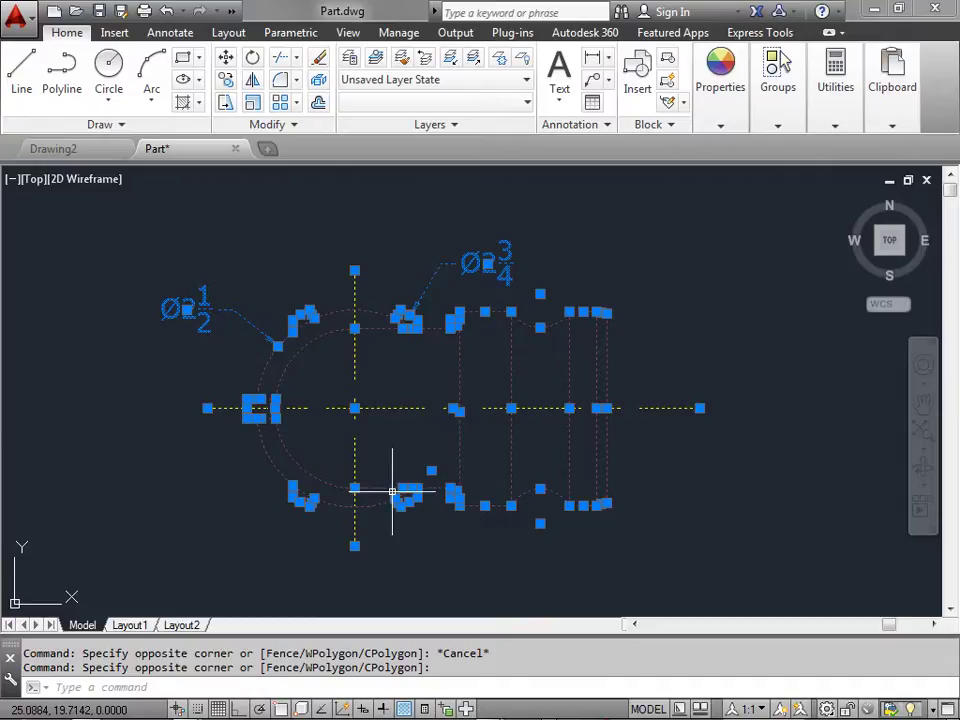
{"action": "key", "text": "Escape"}
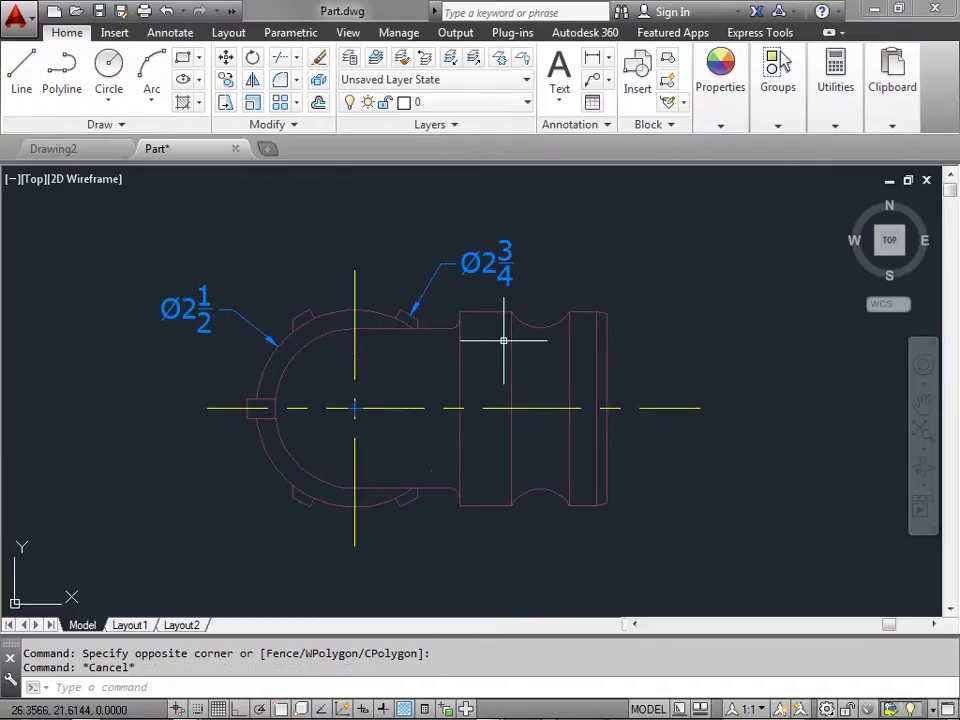
{"action": "left_click", "coordinate": [640, 245]}
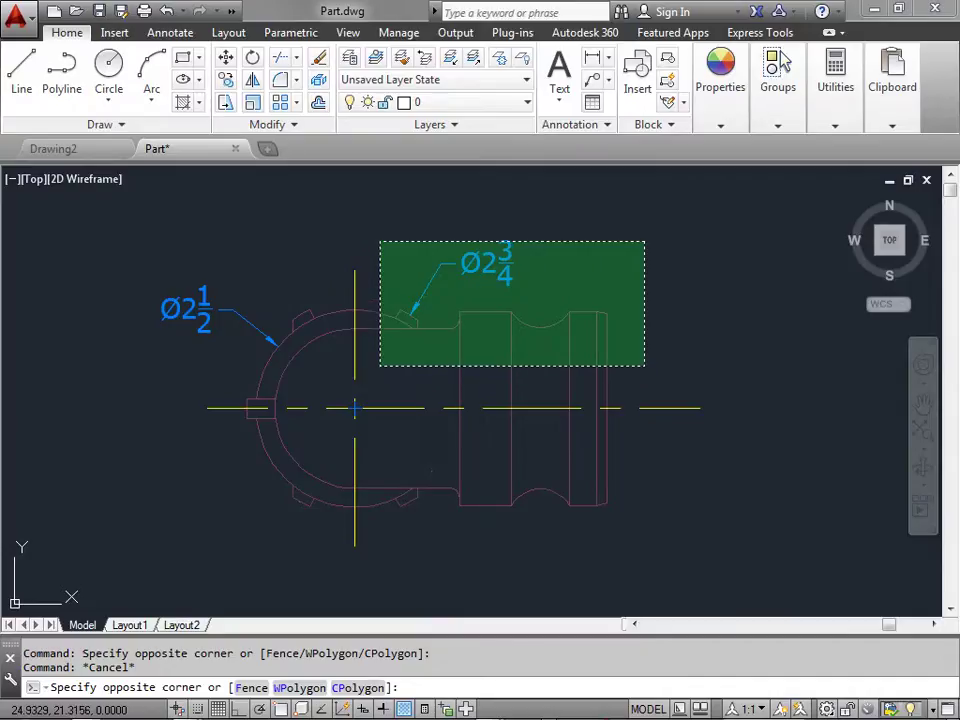
{"action": "left_click", "coordinate": [380, 366]}
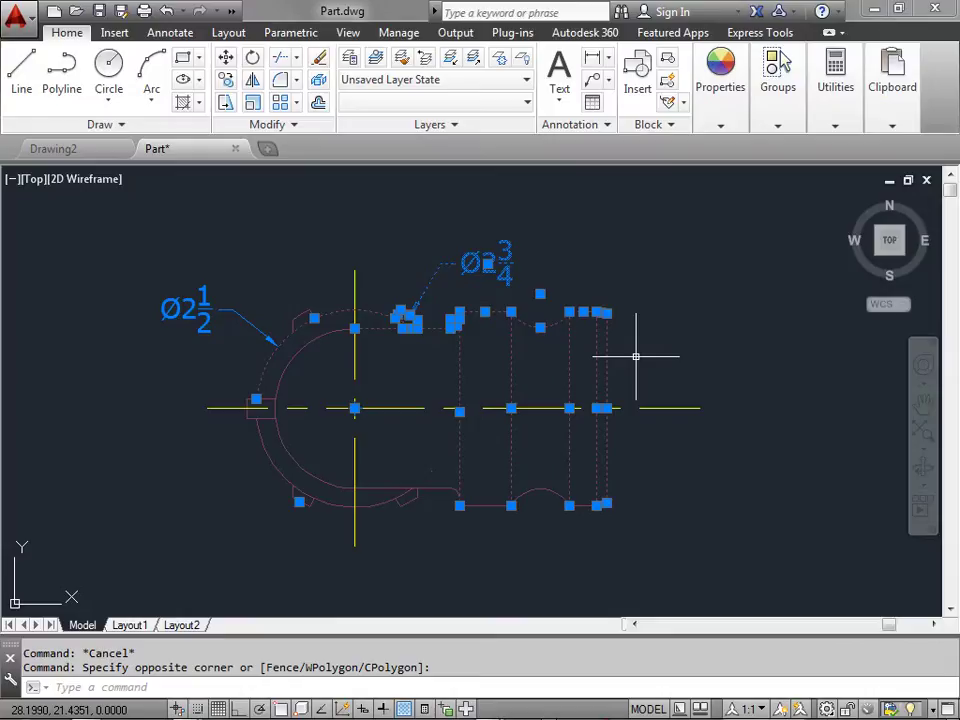
{"action": "key", "text": "Escape"}
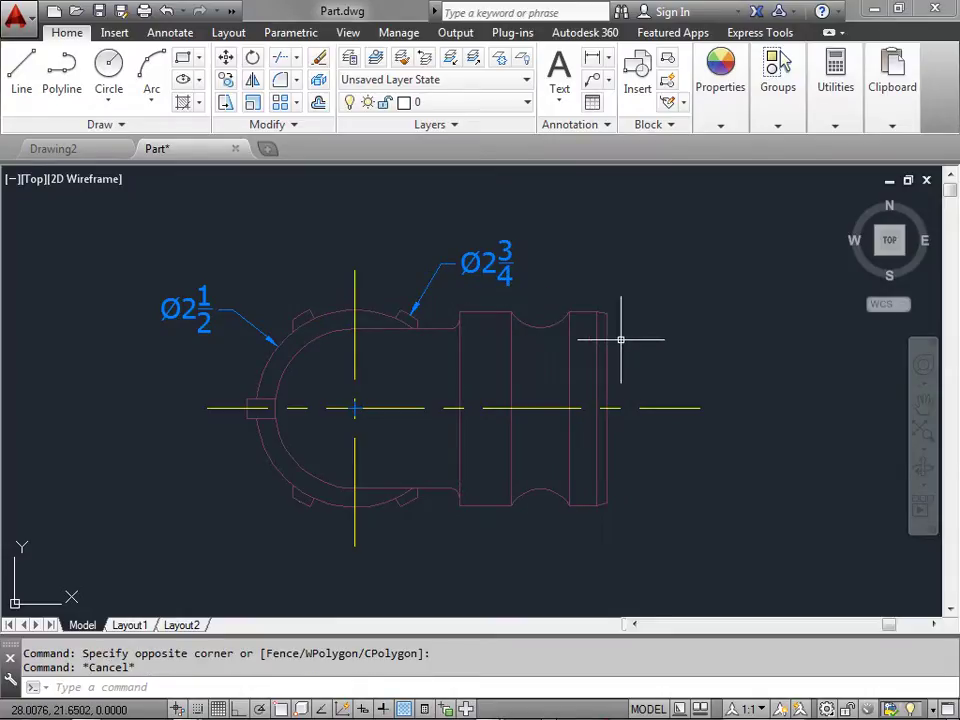
Draw a zigzag fence across the hub and lugs, selecting the crossed part and centre lines
{"action": "left_click", "coordinate": [671, 236]}
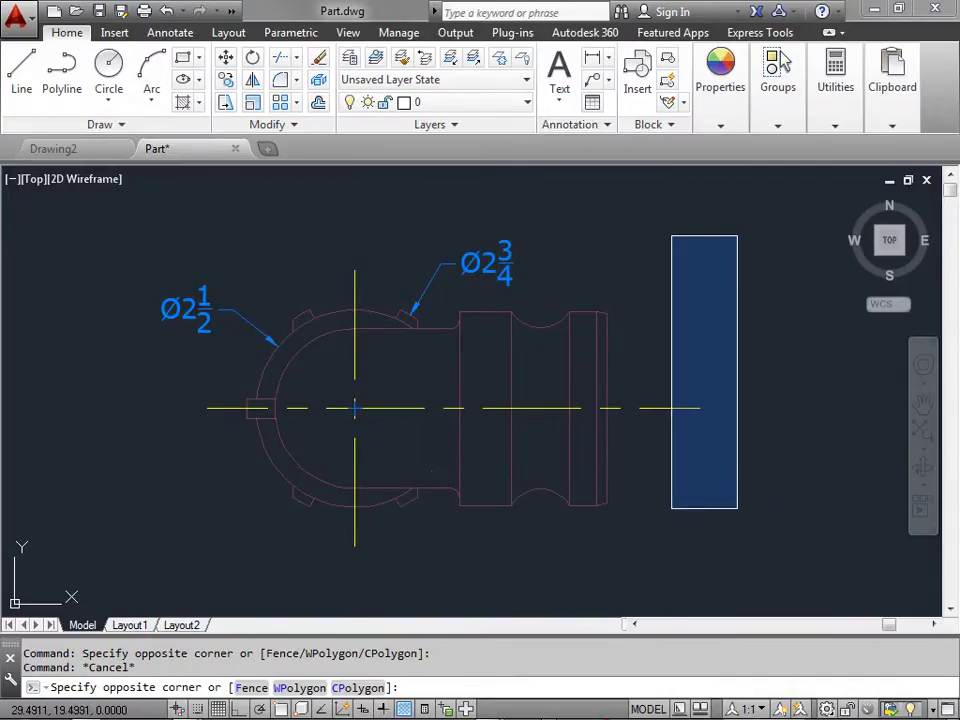
{"action": "left_click", "coordinate": [250, 688]}
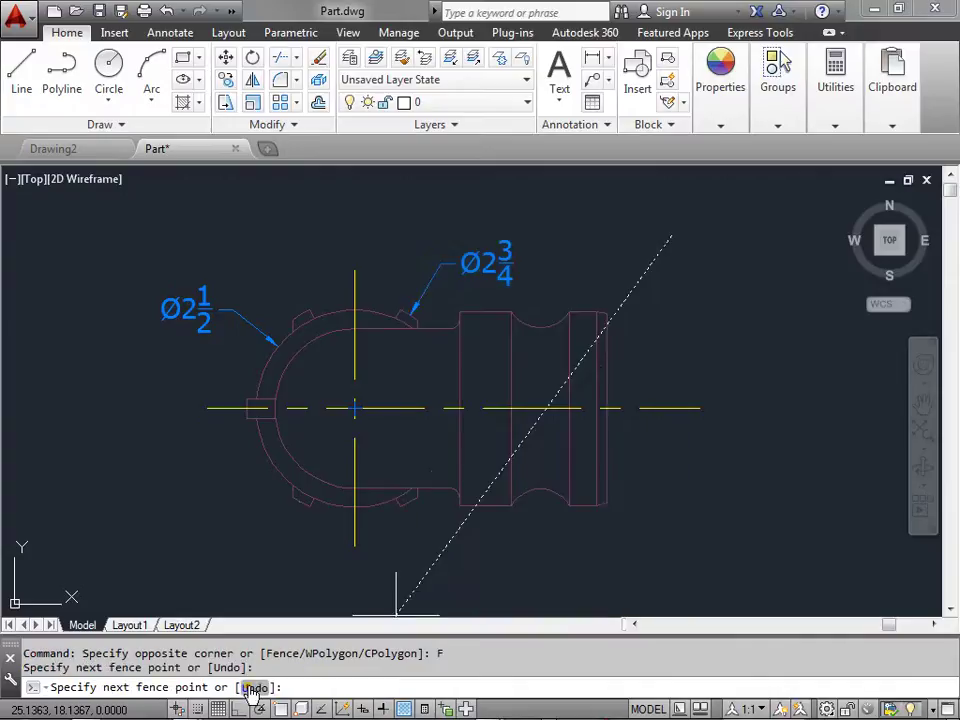
{"action": "left_click", "coordinate": [543, 272]}
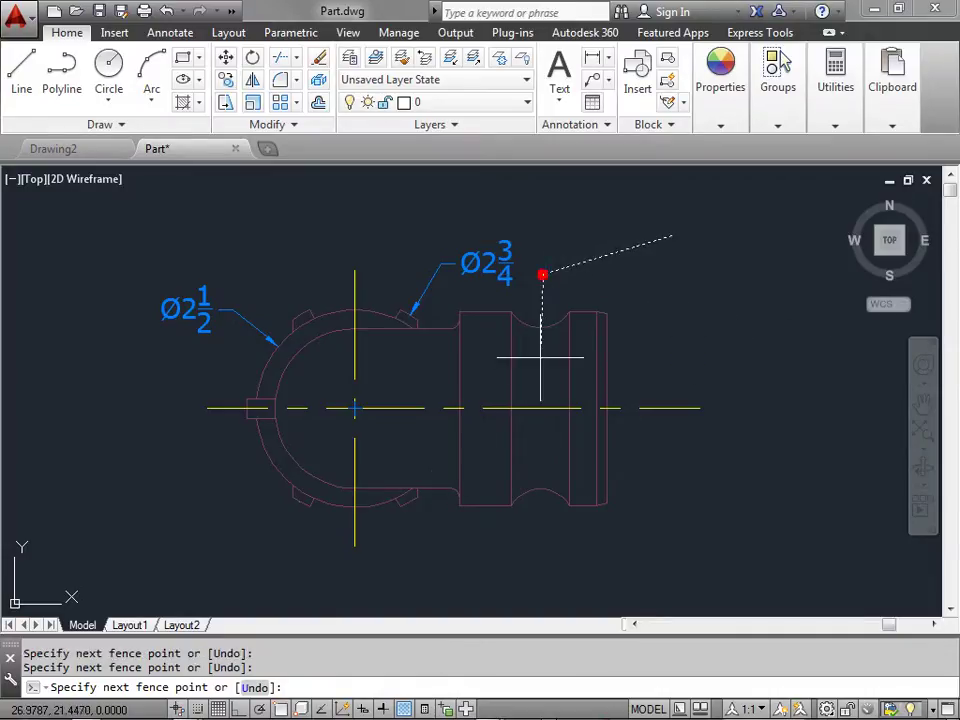
{"action": "left_click", "coordinate": [477, 385]}
{"action": "left_click", "coordinate": [469, 292]}
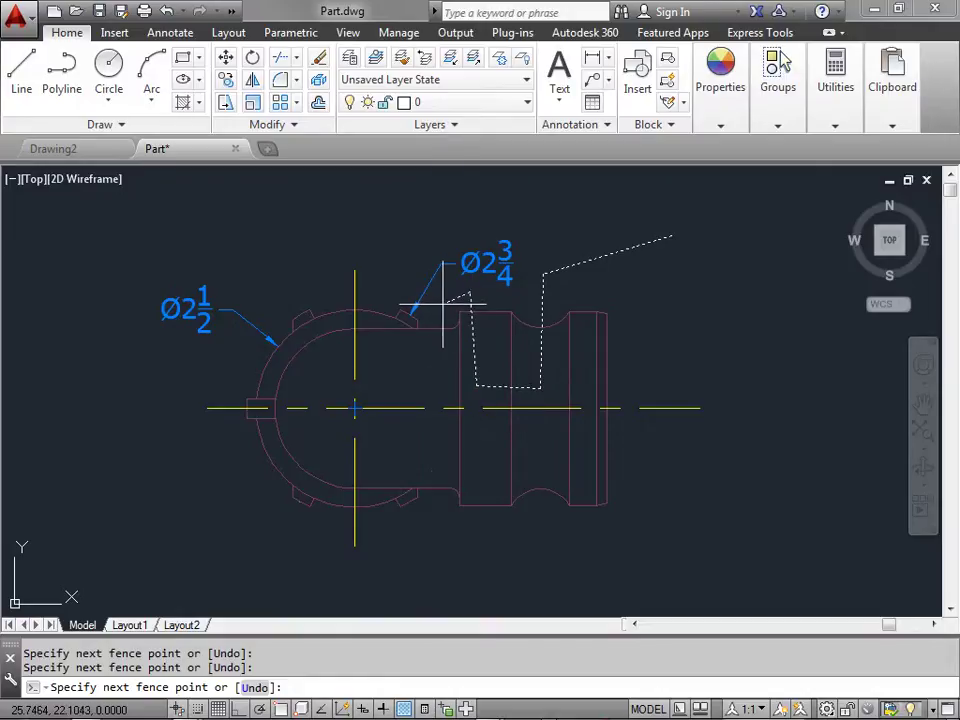
{"action": "left_click", "coordinate": [439, 365]}
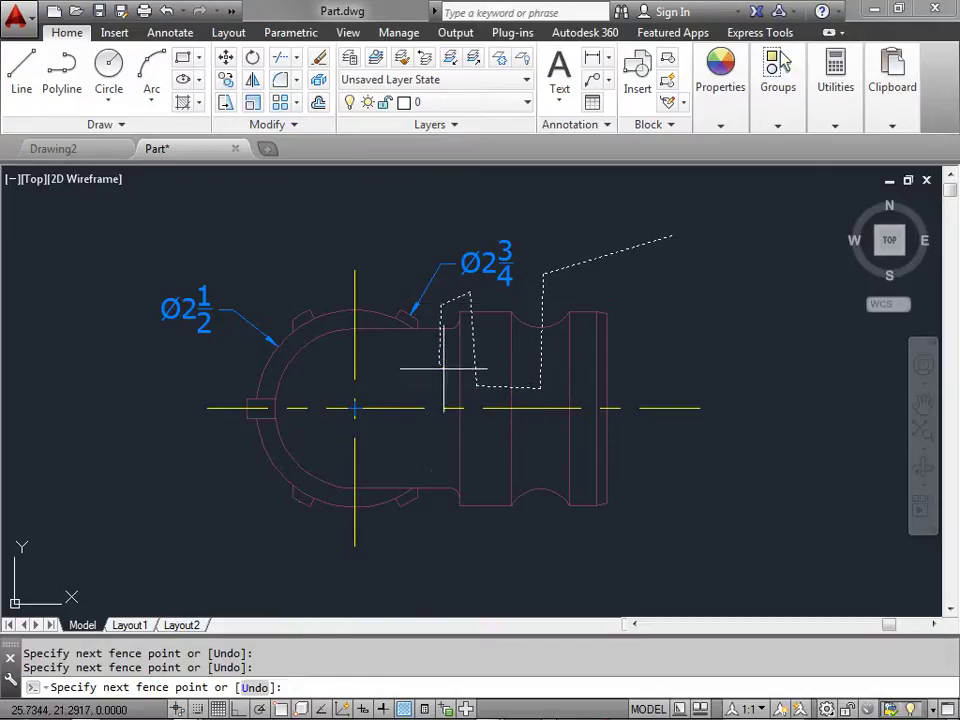
{"action": "left_click", "coordinate": [464, 394]}
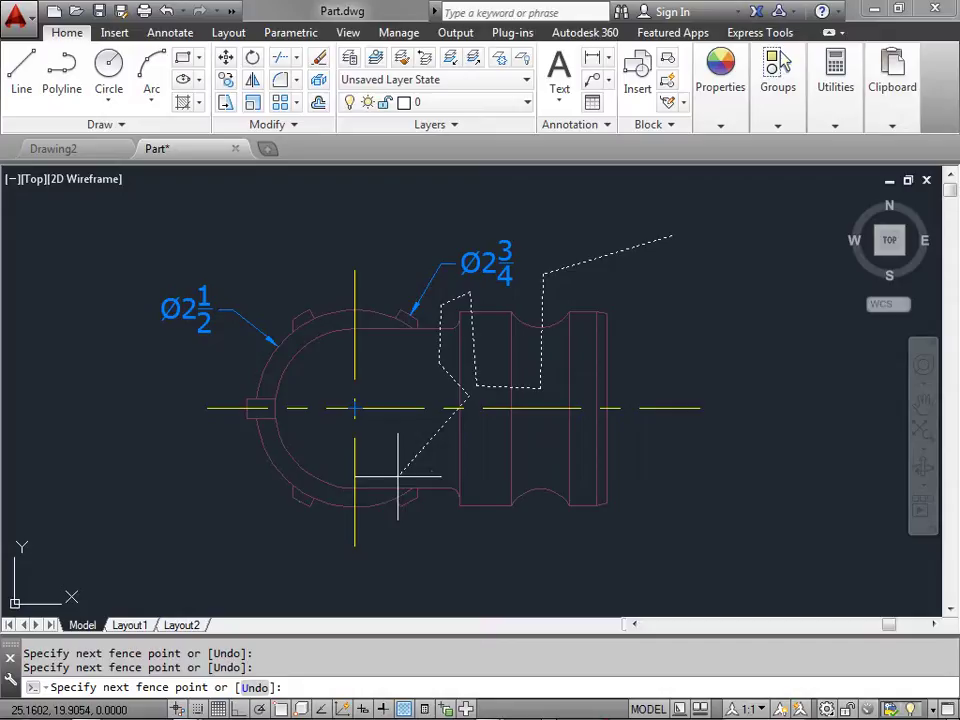
{"action": "left_click", "coordinate": [493, 537]}
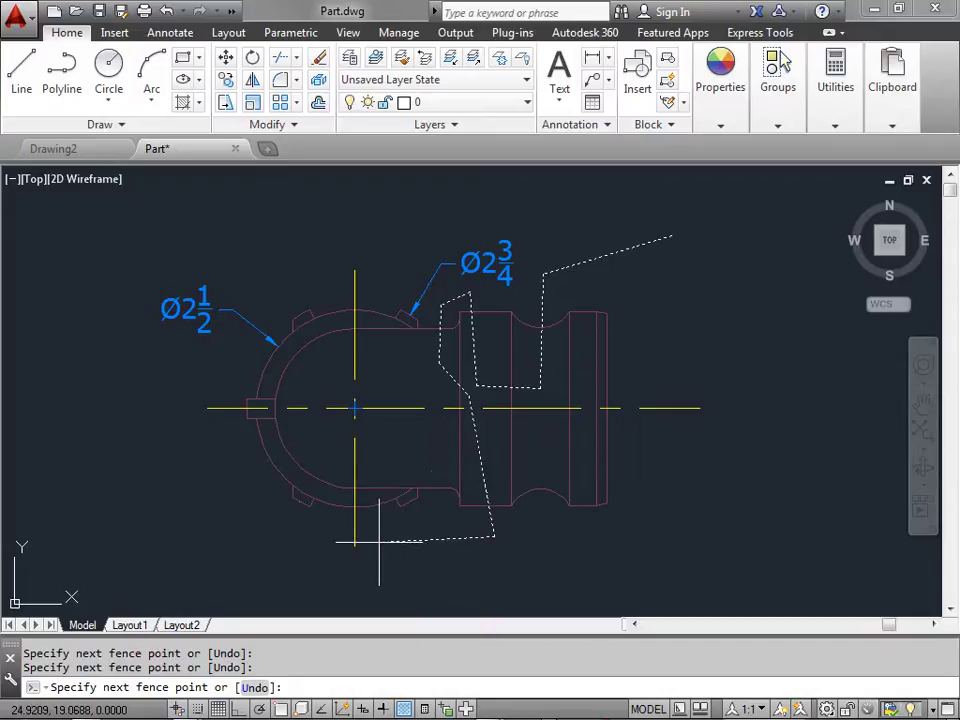
{"action": "left_click", "coordinate": [378, 543]}
{"action": "left_click", "coordinate": [371, 455]}
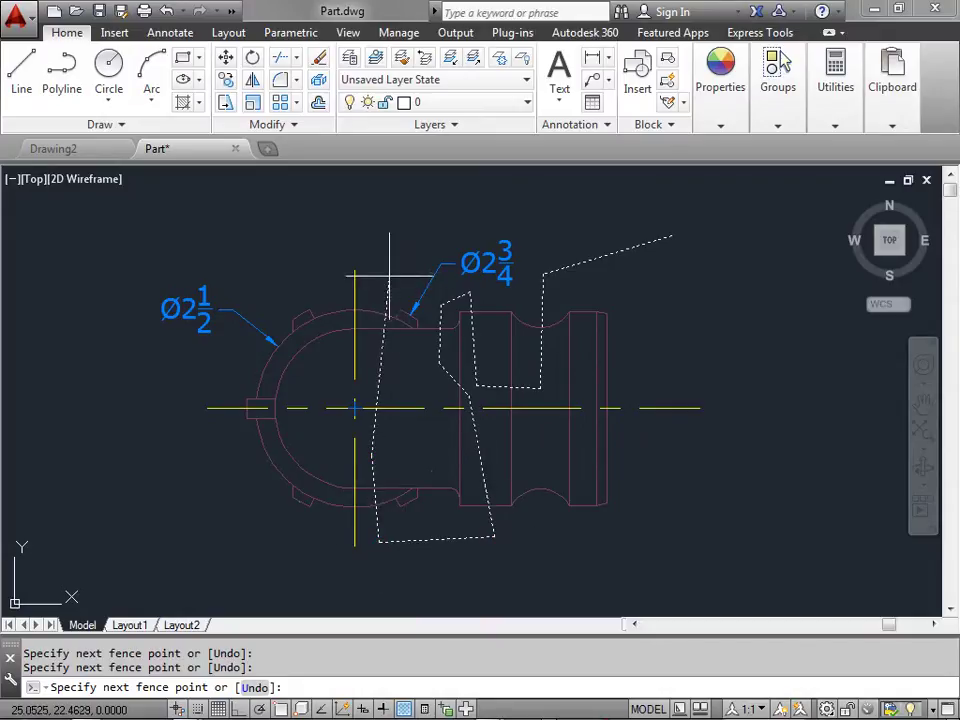
{"action": "key", "text": "Return"}
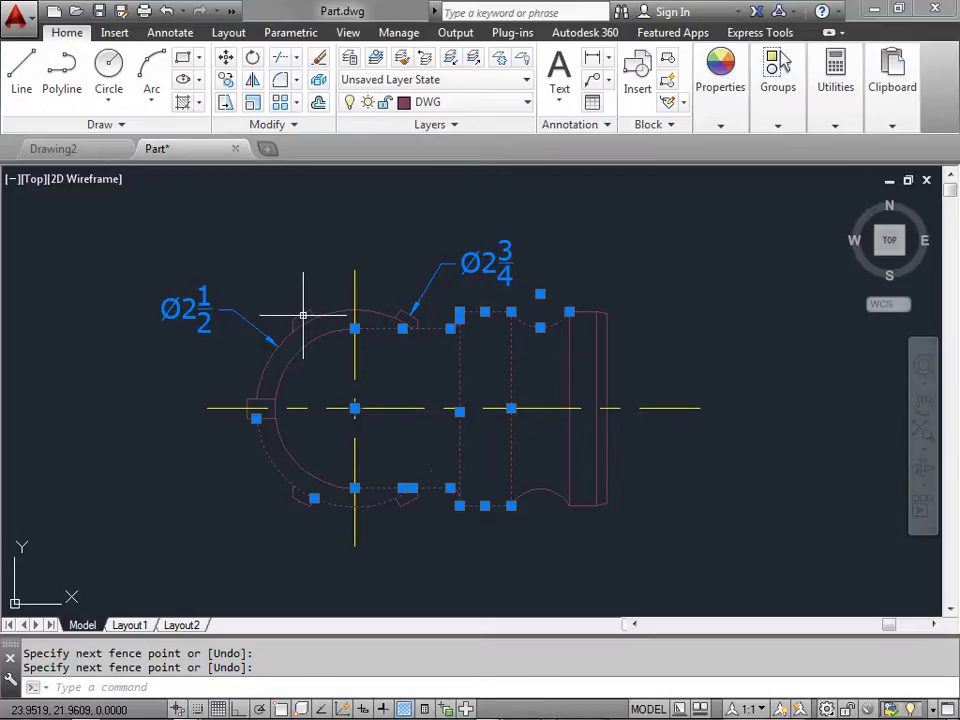
Add the left outer arc, Shift-remove the Ø2½ dimension, and activate a grip on the hub's top edge
{"action": "key", "text": "Return"}
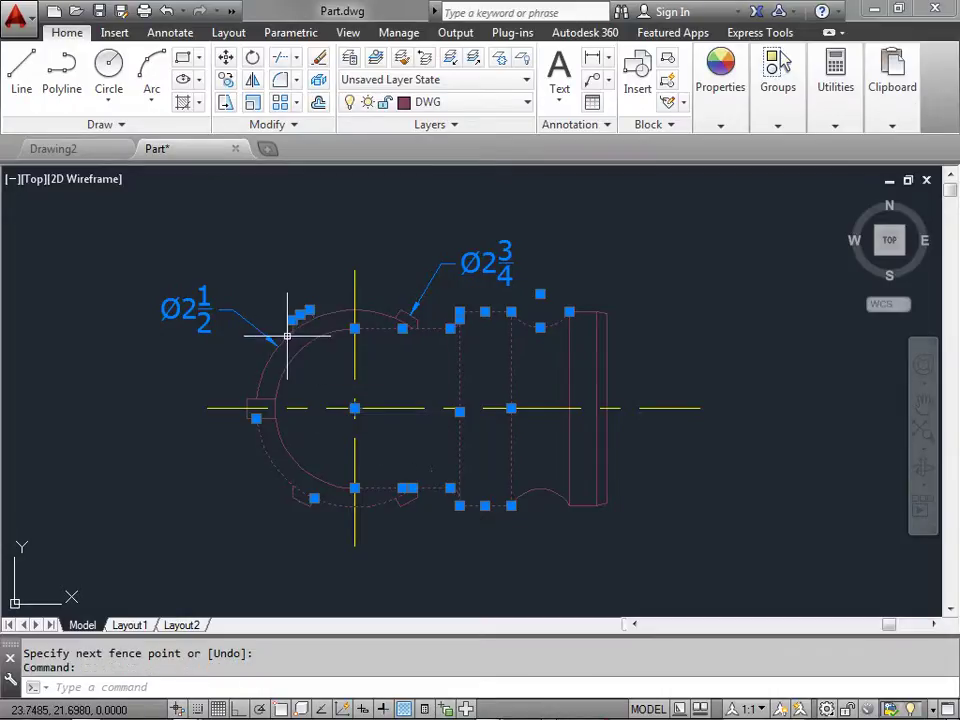
{"action": "left_click", "coordinate": [287, 337]}
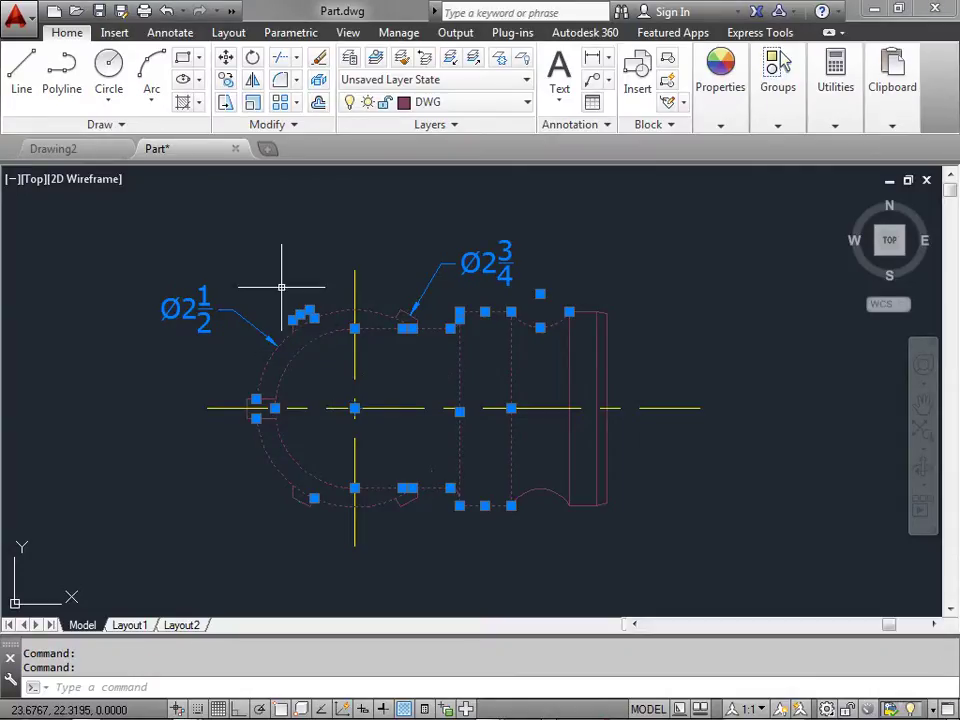
{"action": "mouse_move", "coordinate": [187, 310]}
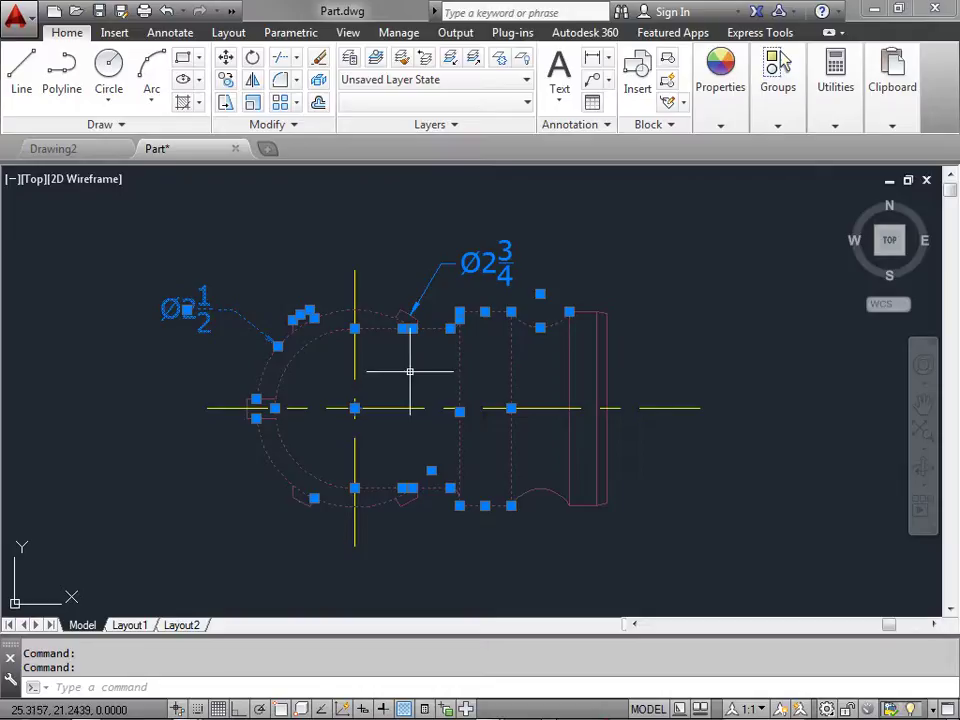
{"action": "left_click", "coordinate": [203, 301], "text": "shift"}
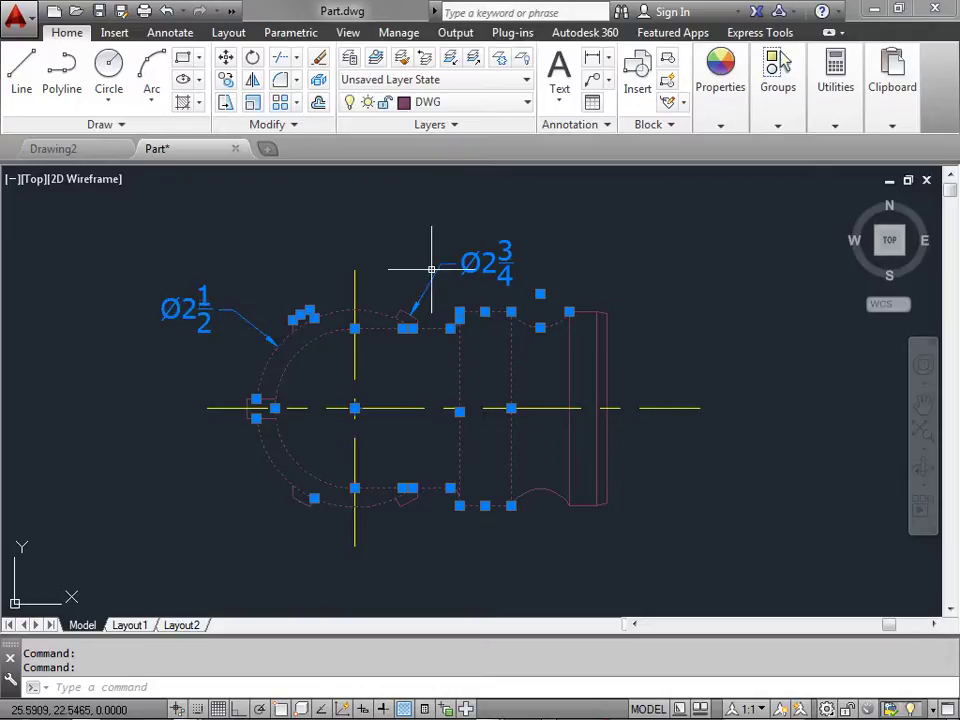
{"action": "left_click", "coordinate": [485, 312]}
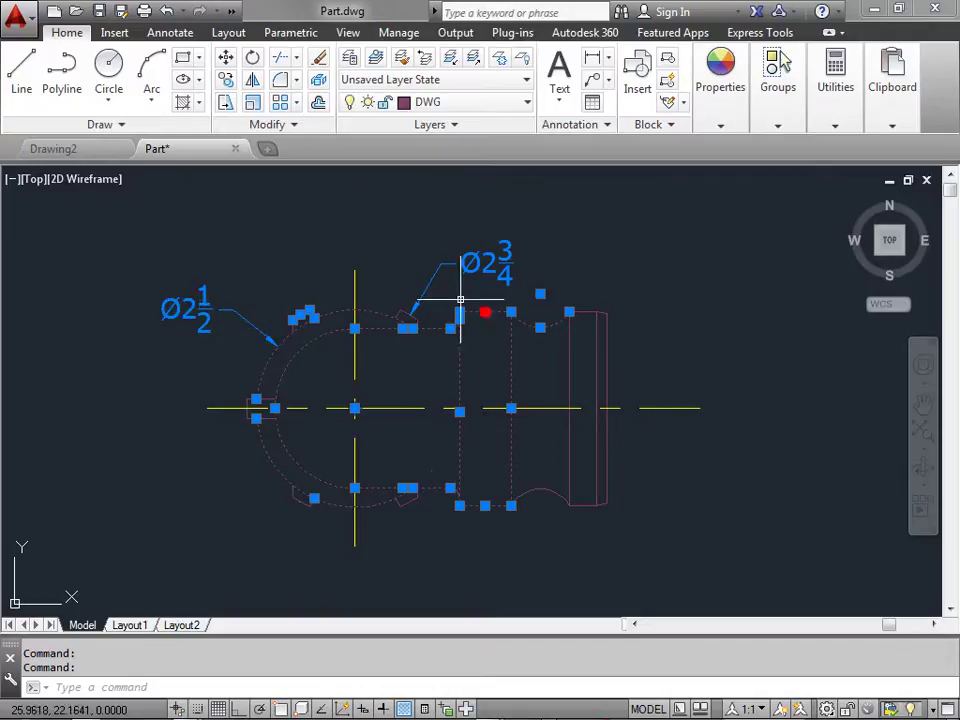
{"action": "mouse_move", "coordinate": [460, 318]}
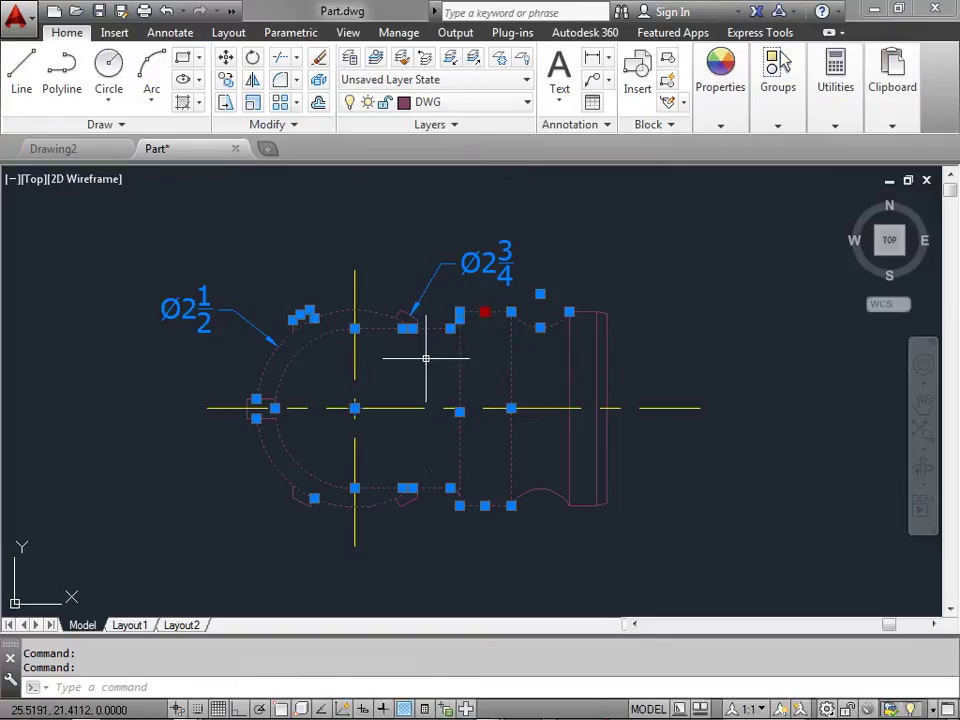
Deselect and center the front elbow view with its dimensions and 2" NPT thread note
{"action": "key", "text": "Escape"}
{"action": "scroll", "coordinate": [426, 358], "scroll_direction": "down", "scroll_amount": 5}
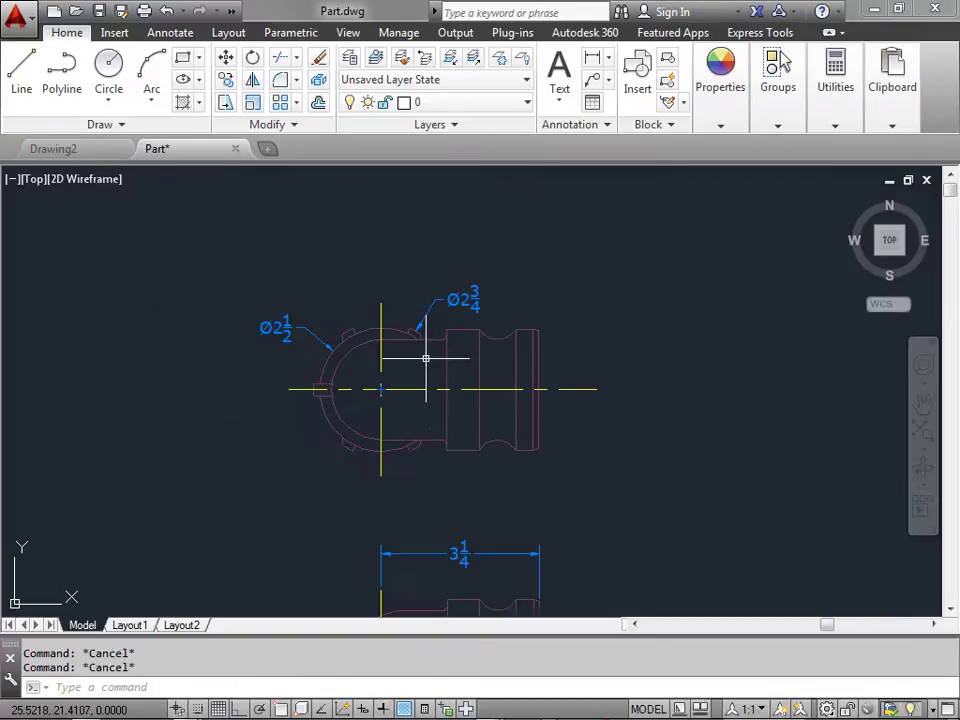
{"action": "mouse_move", "coordinate": [422, 539]}
{"action": "middle_mouse_down"}
{"action": "mouse_move", "coordinate": [429, 339]}
{"action": "mouse_move", "coordinate": [431, 360]}
{"action": "middle_mouse_up"}
{"action": "middle_click_drag", "start_coordinate": [426, 481], "coordinate": [424, 461]}
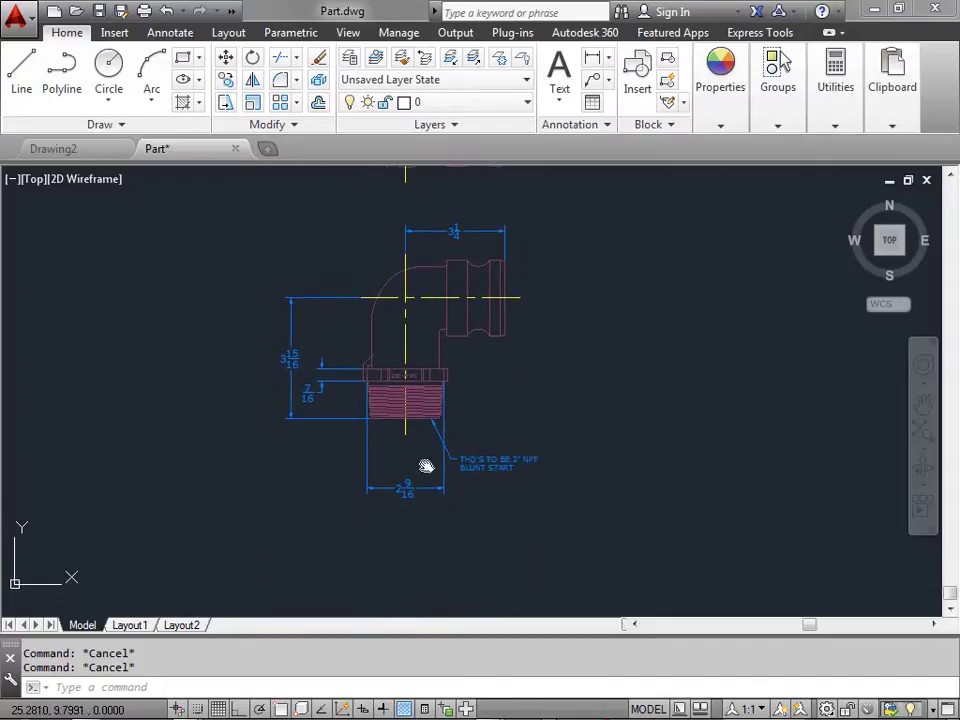
{"action": "scroll", "coordinate": [546, 407], "scroll_direction": "up", "scroll_amount": 2}
{"action": "middle_click_drag", "start_coordinate": [465, 375], "coordinate": [466, 416]}
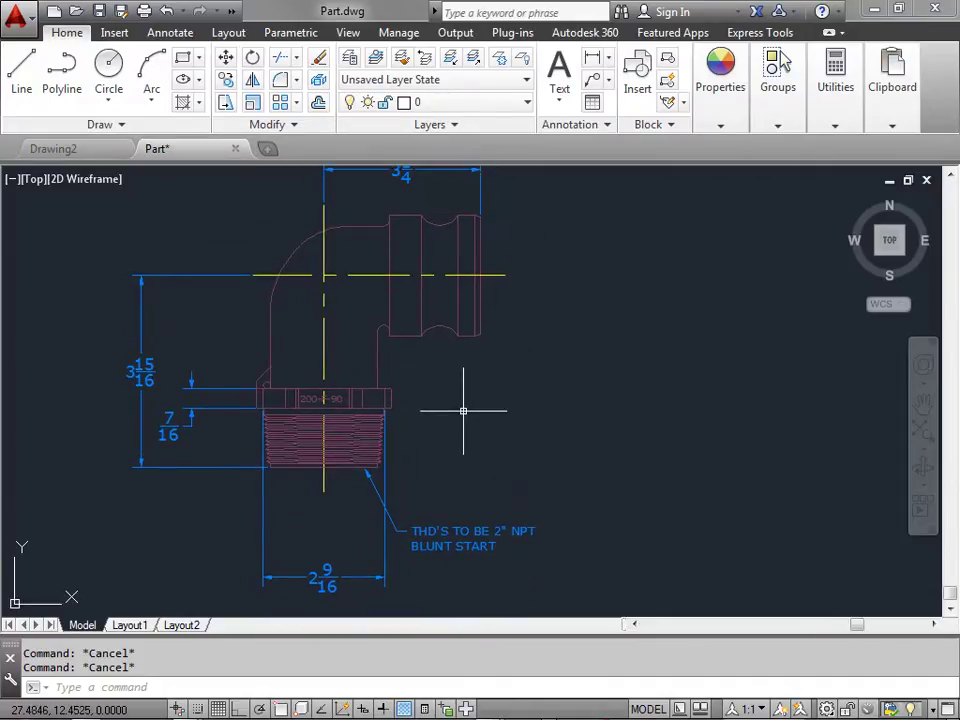
{"action": "left_click", "coordinate": [187, 194]}
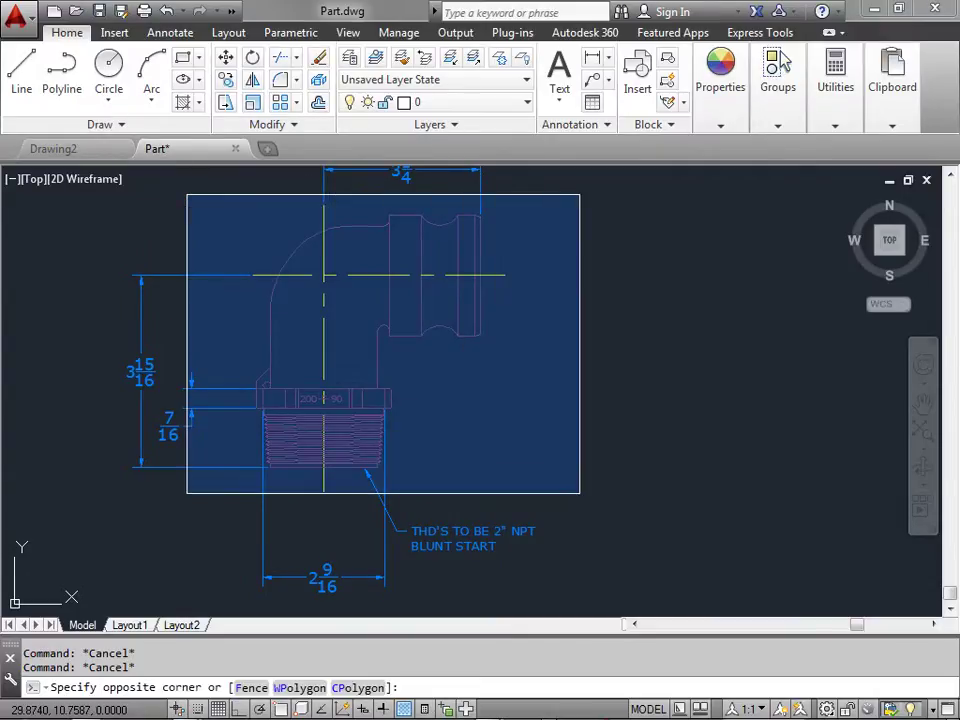
{"action": "left_click", "coordinate": [579, 493]}
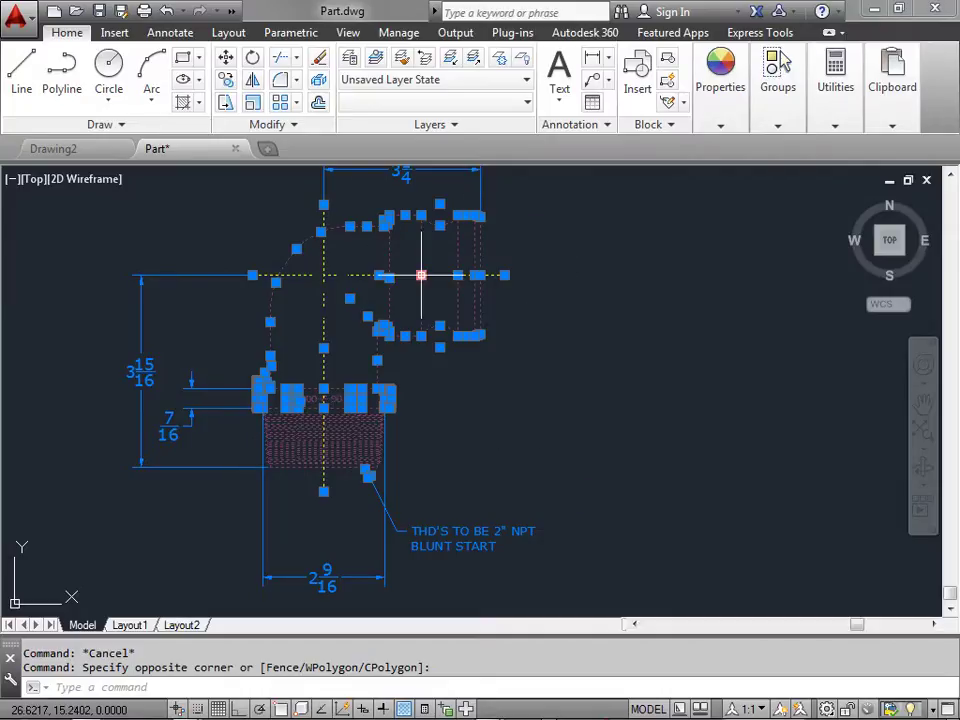
{"action": "key", "text": "Escape"}
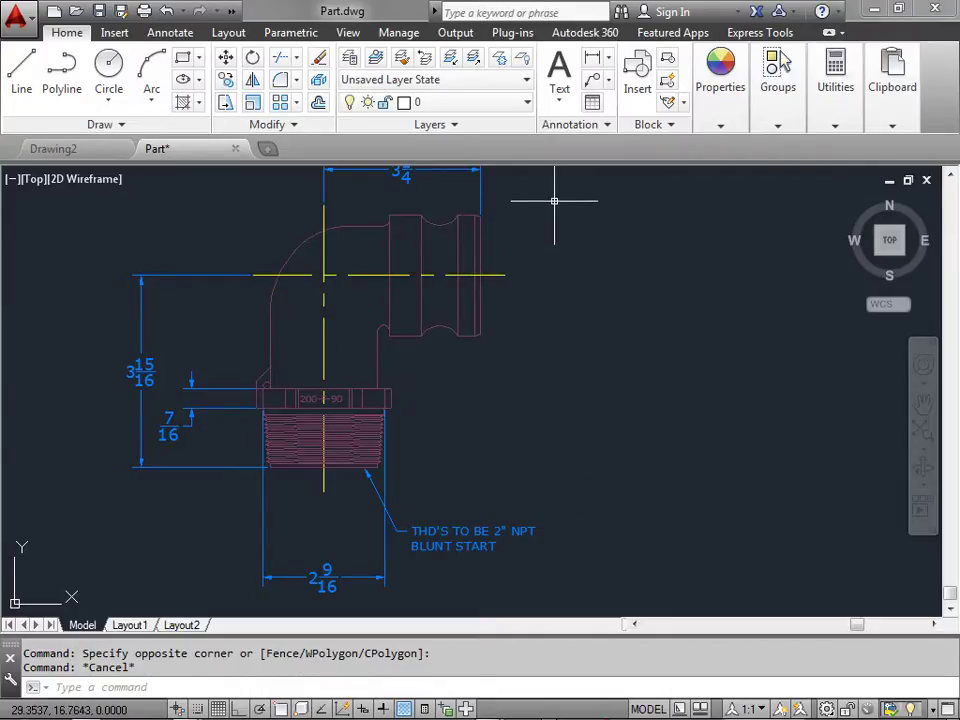
Drag a right-to-left crossing window over the coupling end, catching its dimensions
{"action": "left_click", "coordinate": [554, 201]}
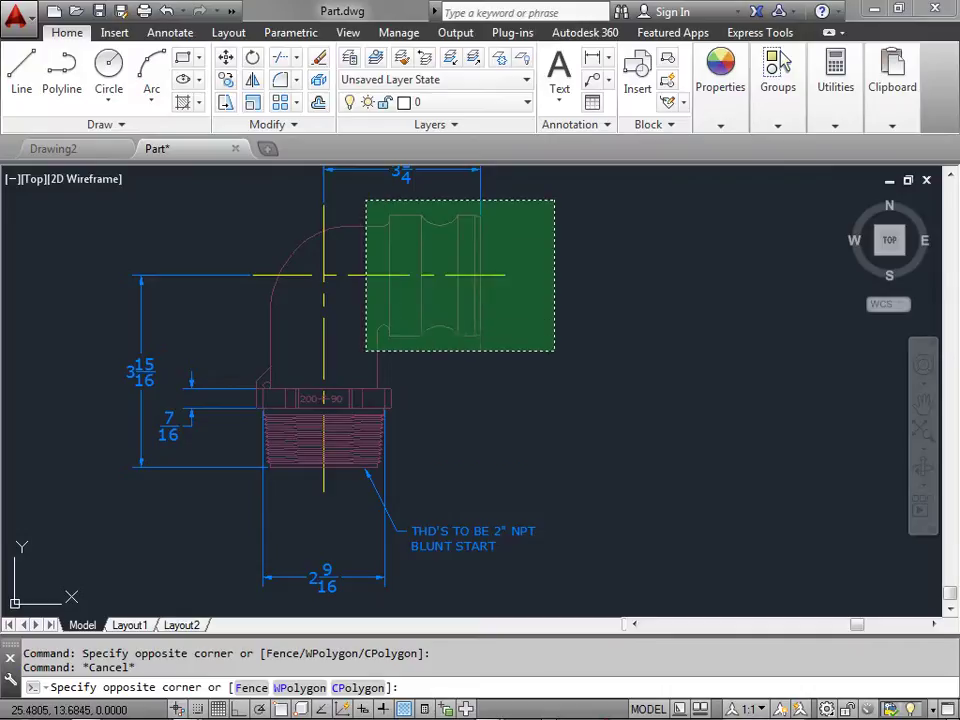
{"action": "left_click", "coordinate": [216, 489]}
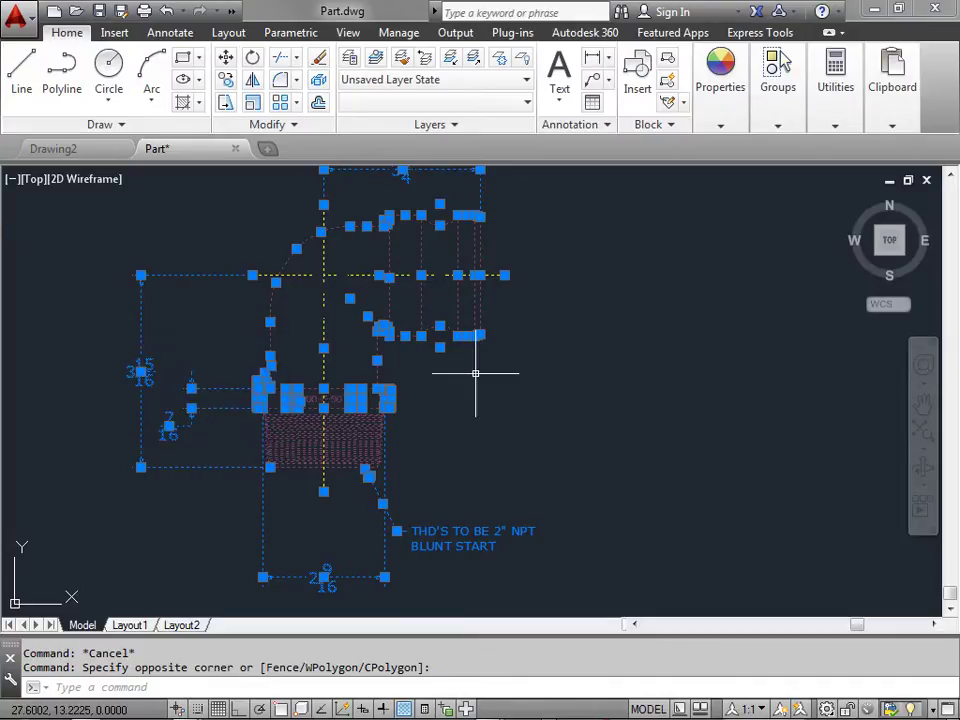
Deselect, then pan and zoom out to show both part views together
{"action": "key", "text": "Escape"}
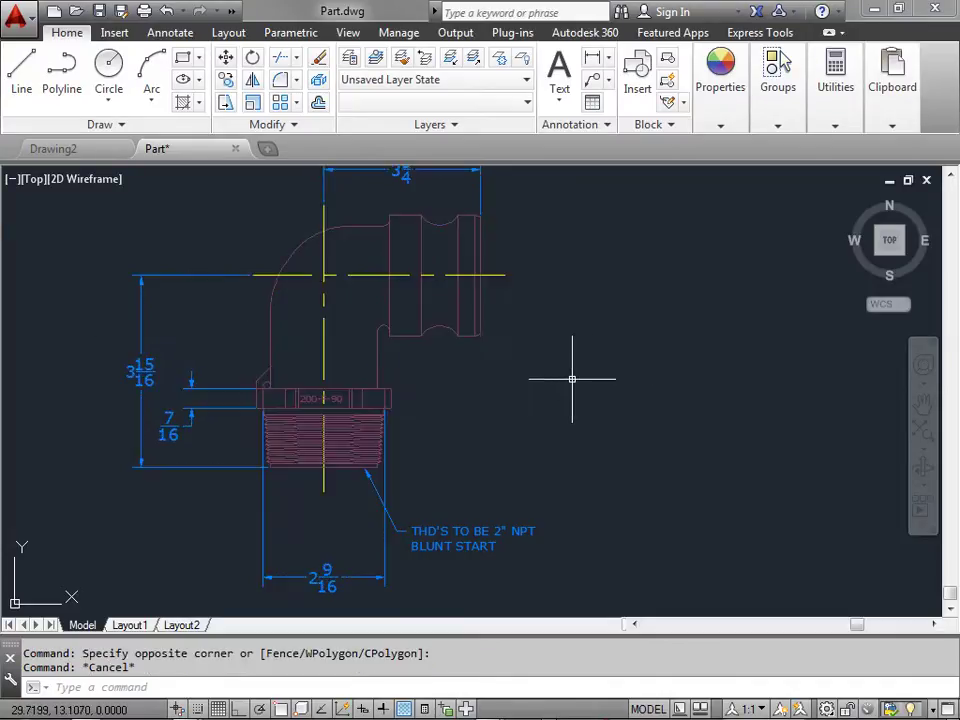
{"action": "middle_click_drag", "start_coordinate": [389, 207], "coordinate": [390, 391]}
{"action": "scroll", "coordinate": [423, 329], "scroll_direction": "down", "scroll_amount": 3}
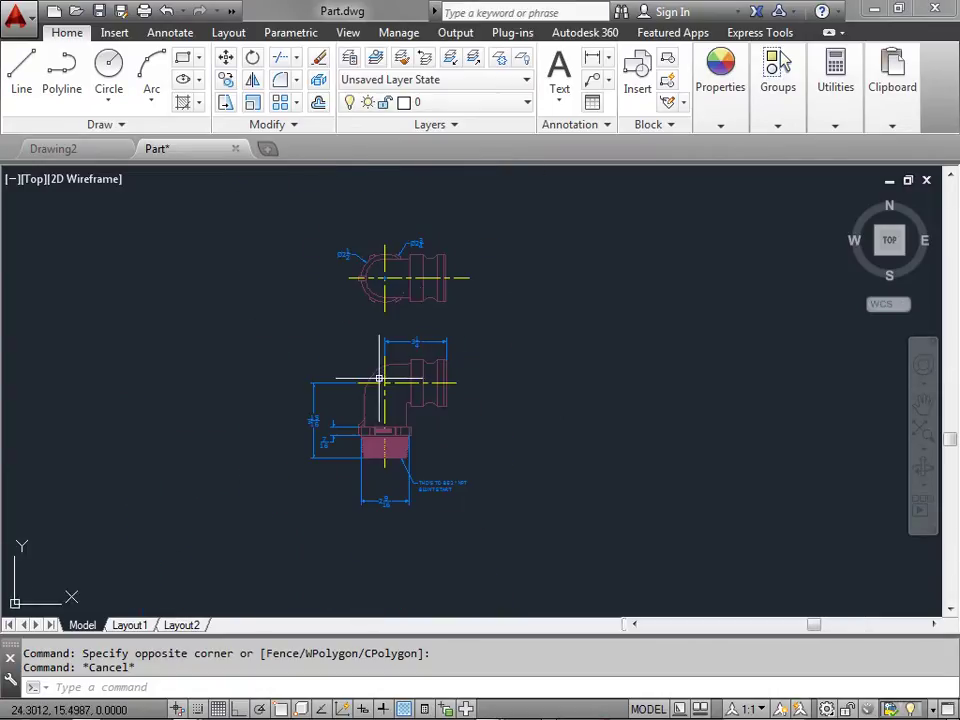
Switch the selection to Fence and place points around both views
{"action": "left_click", "coordinate": [248, 243]}
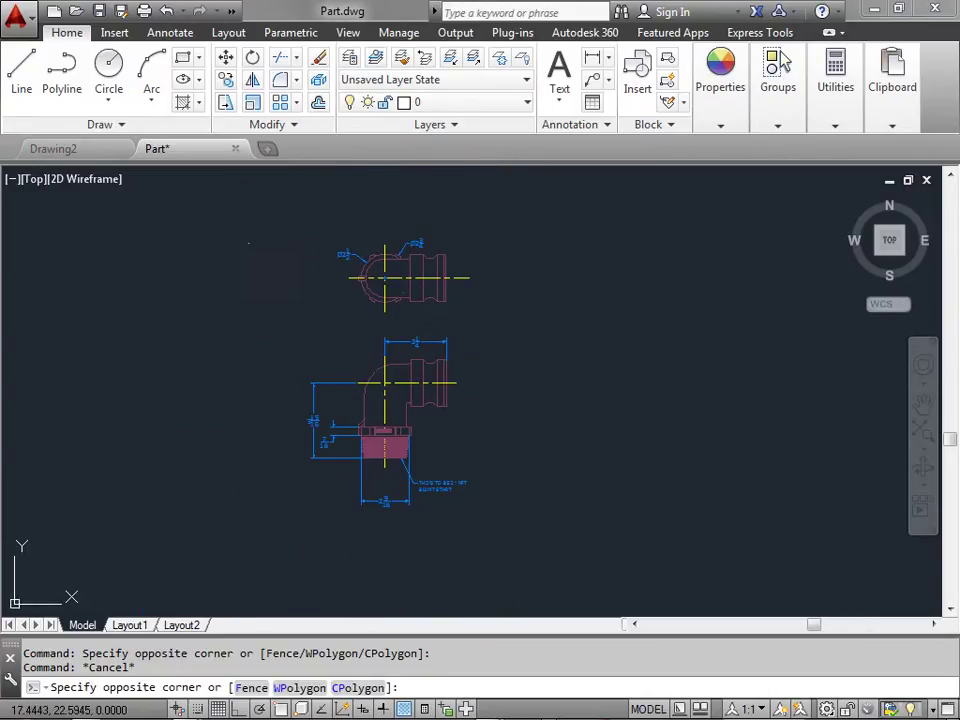
{"action": "left_click", "coordinate": [252, 687]}
{"action": "left_click", "coordinate": [429, 189]}
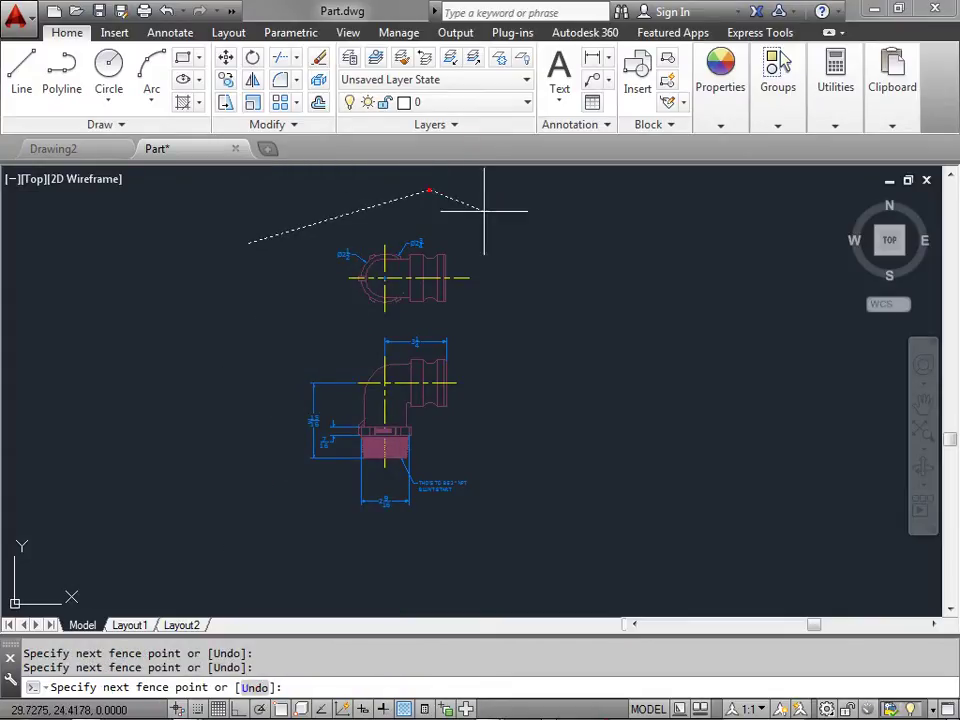
{"action": "left_click", "coordinate": [480, 581]}
{"action": "left_click", "coordinate": [257, 540]}
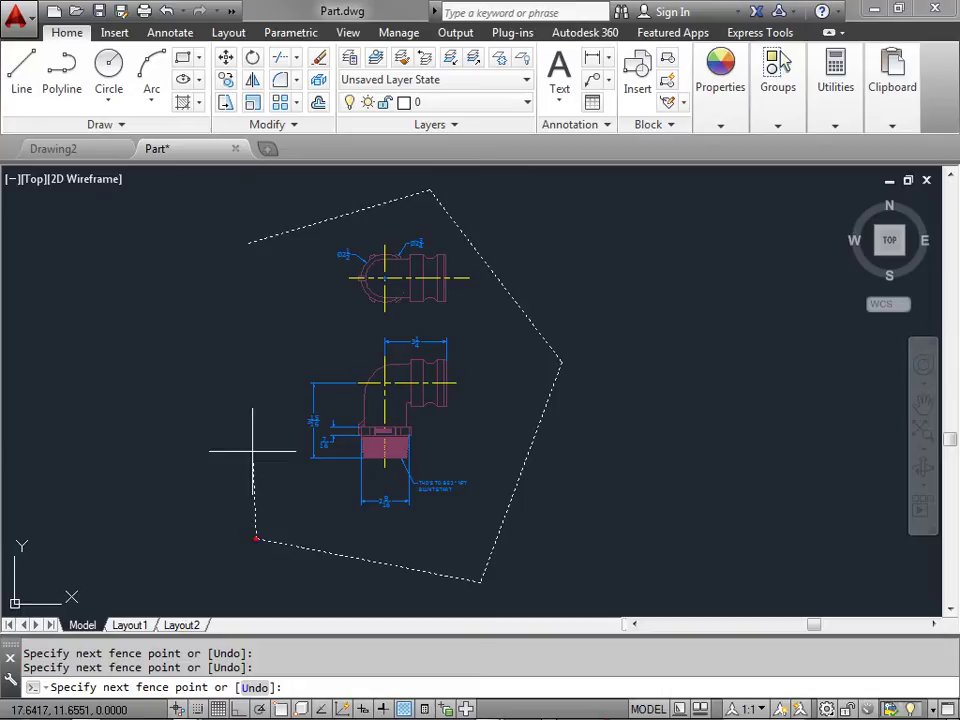
{"action": "left_click", "coordinate": [246, 242]}
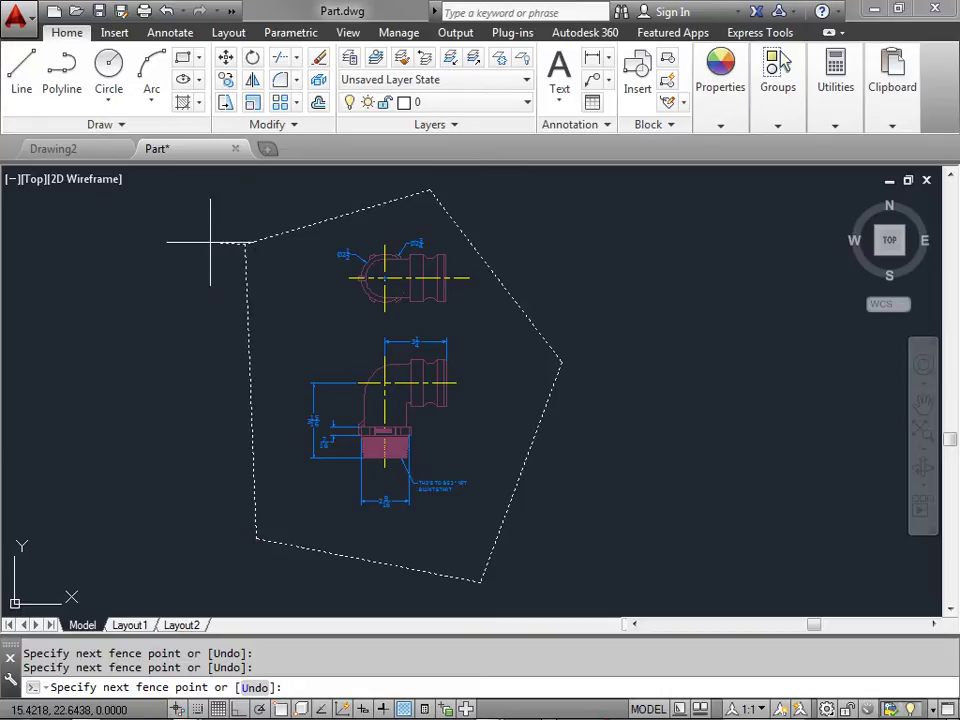
End the fence, which crosses nothing, and view an arc's rollover properties
{"action": "key", "text": "Return"}
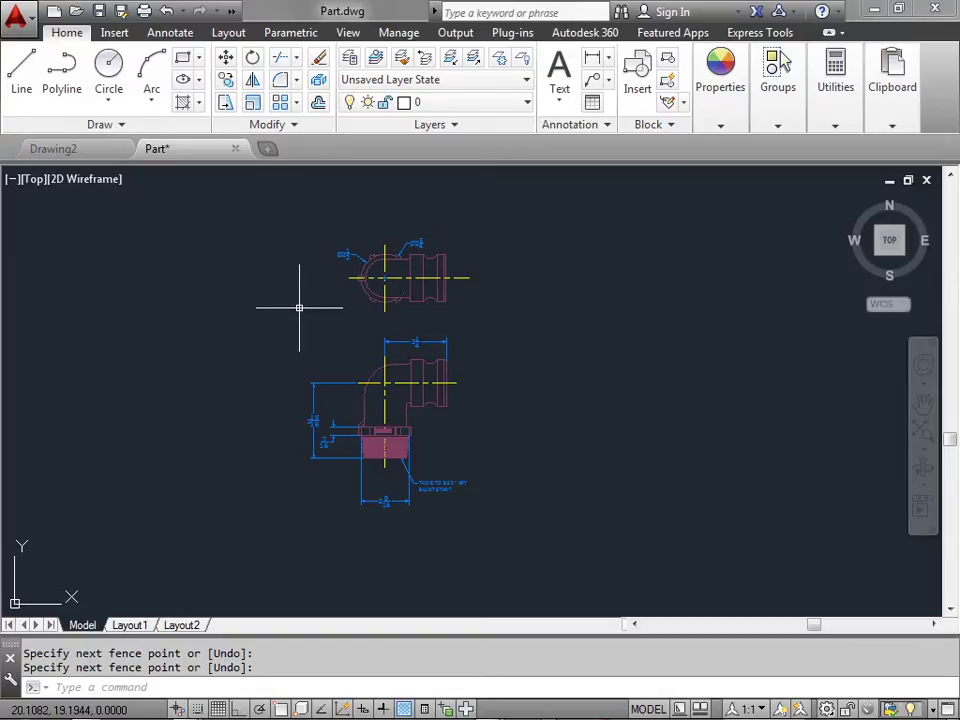
{"action": "mouse_move", "coordinate": [424, 298]}
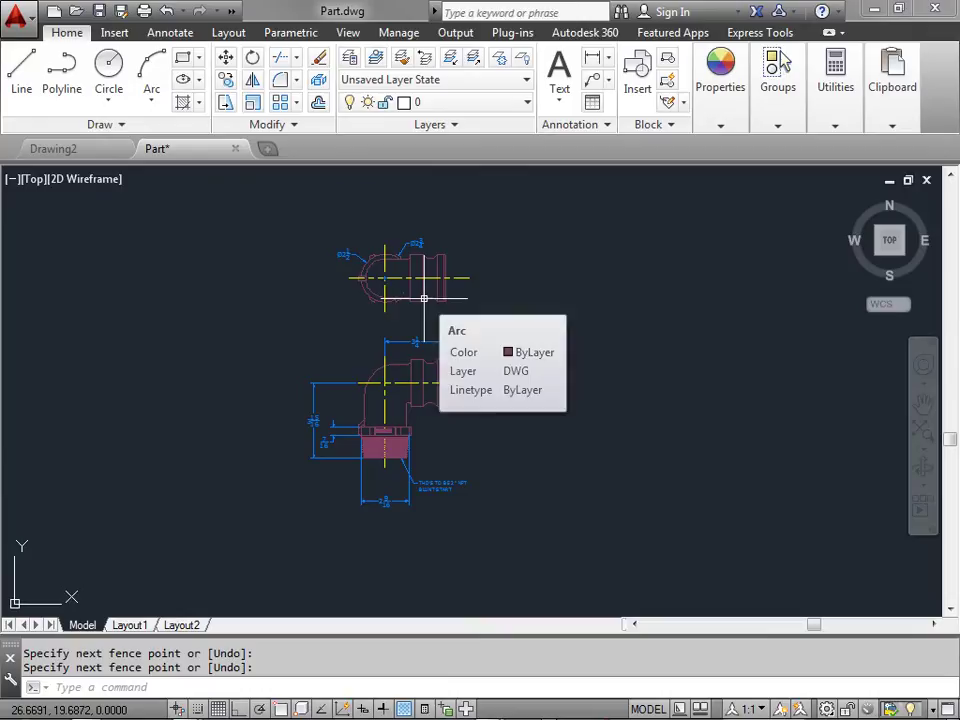